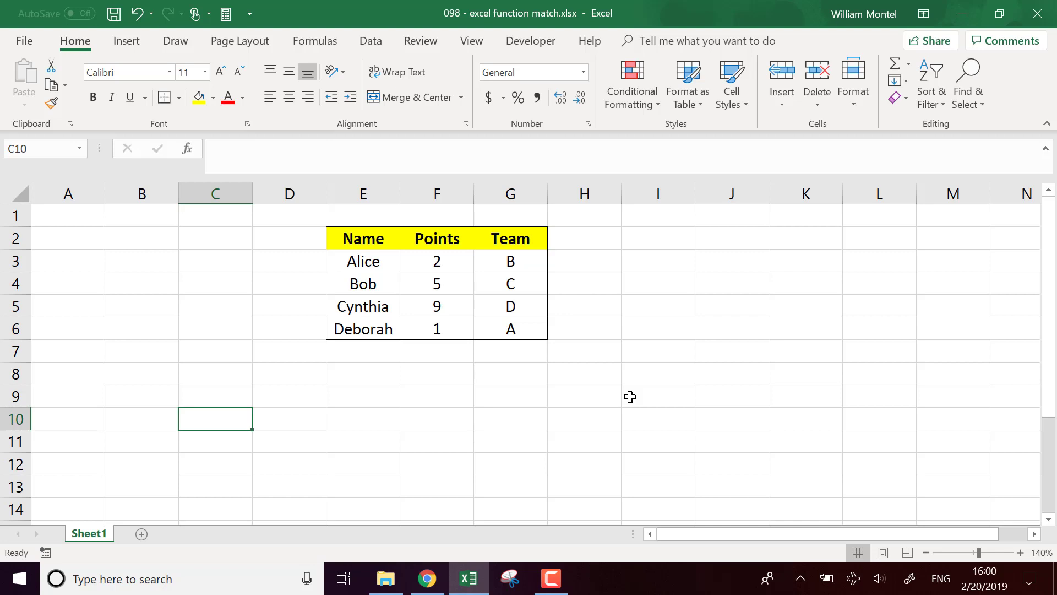
# Examine the table in E2:G6, especially its header row and the position of the Points column
pyautogui.click(468, 423)
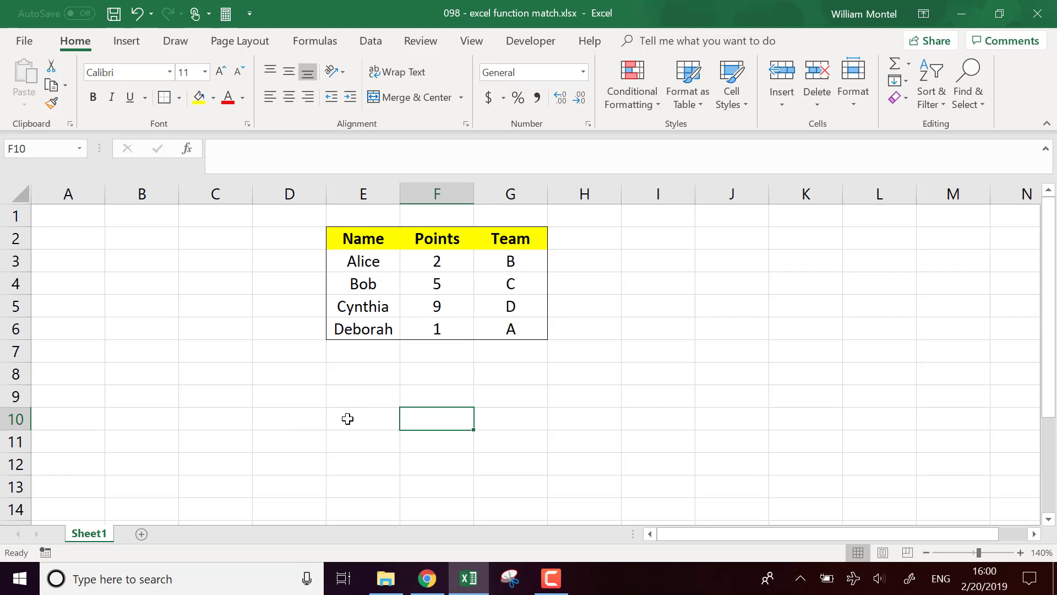
pyautogui.click(221, 399)
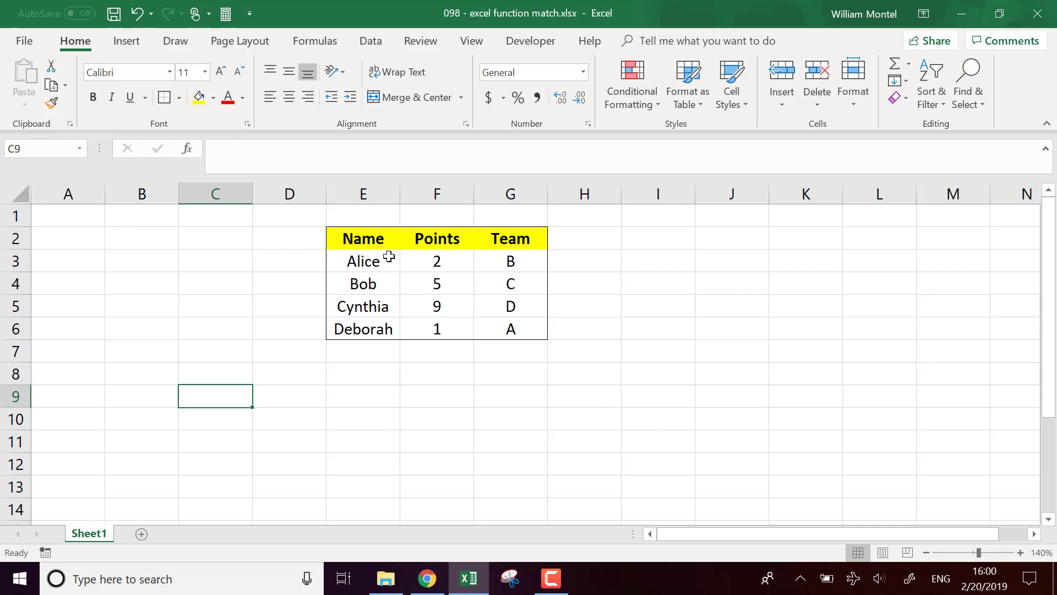
pyautogui.click(450, 238)
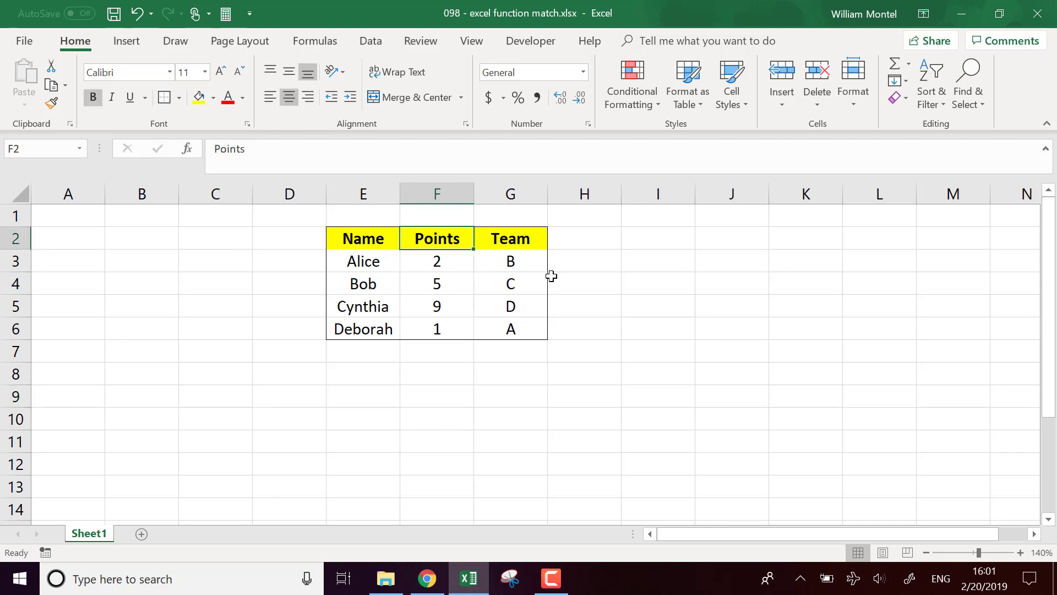
pyautogui.moveTo(358, 237); pyautogui.dragTo(509, 332)
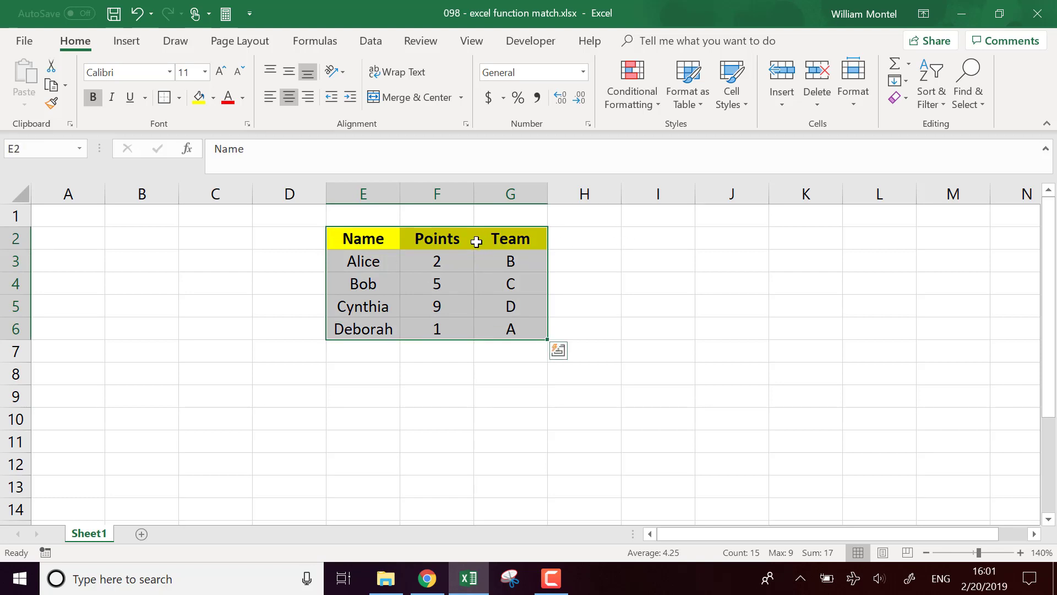
pyautogui.click(380, 242)
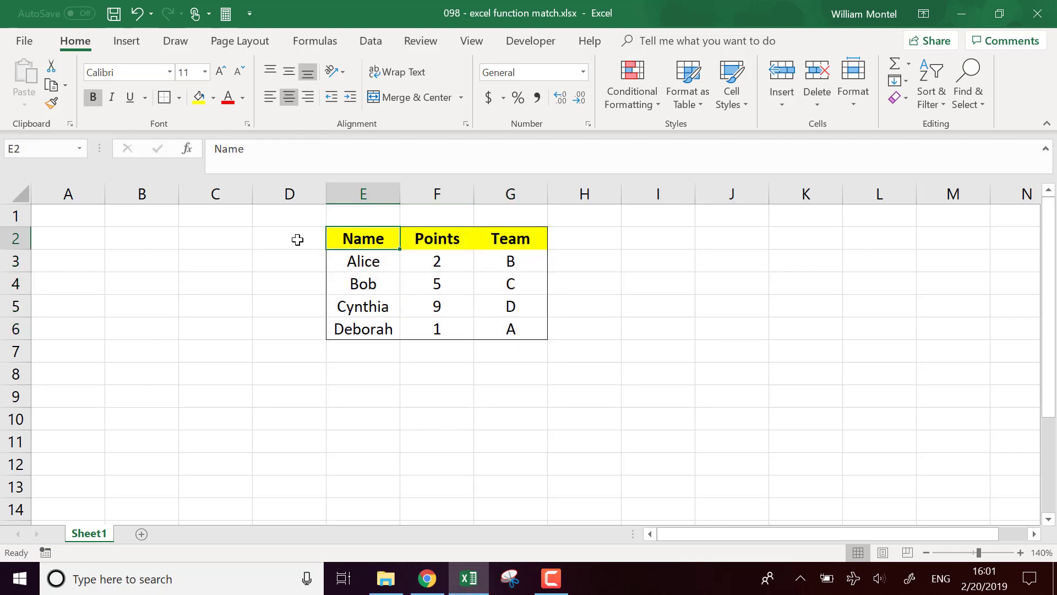
pyautogui.click(431, 241)
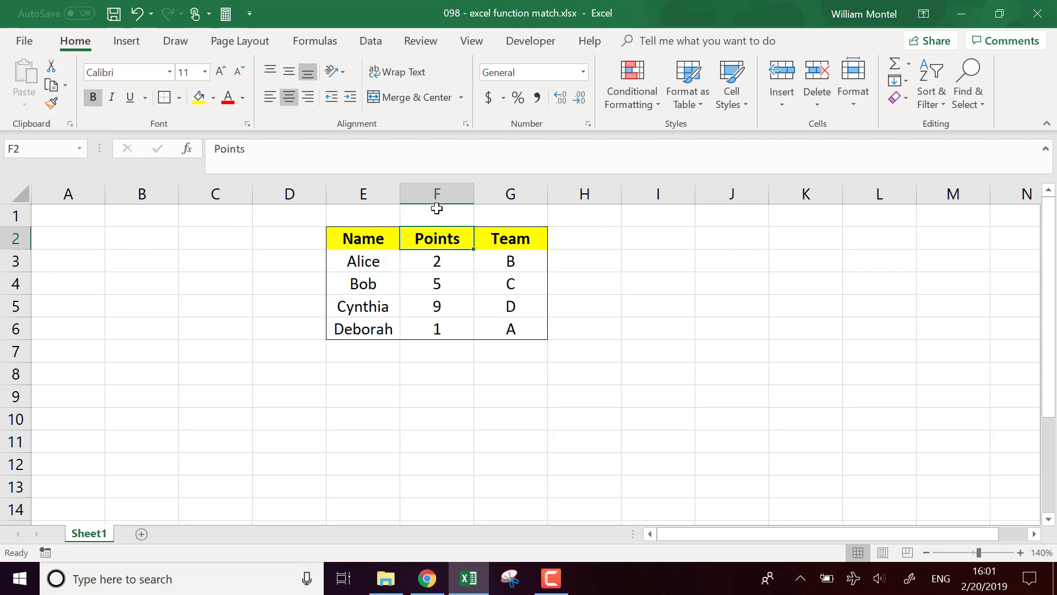
pyautogui.click(432, 187)
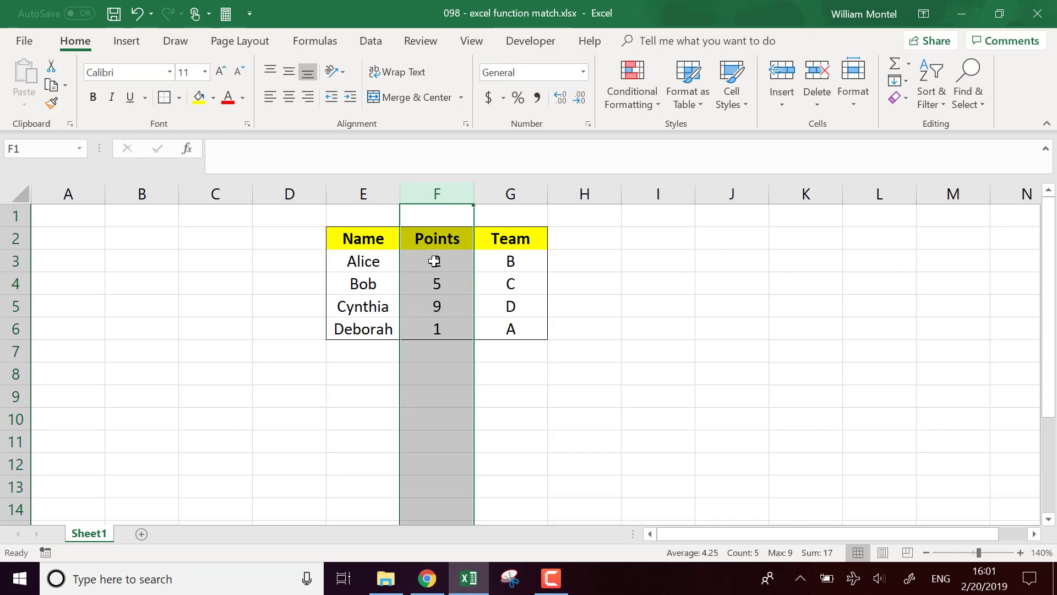
pyautogui.moveTo(387, 244); pyautogui.dragTo(418, 238)
pyautogui.click(441, 186)
# Enter the lookup label Points in cell C9 and select the adjacent cell D9
pyautogui.click(244, 398)
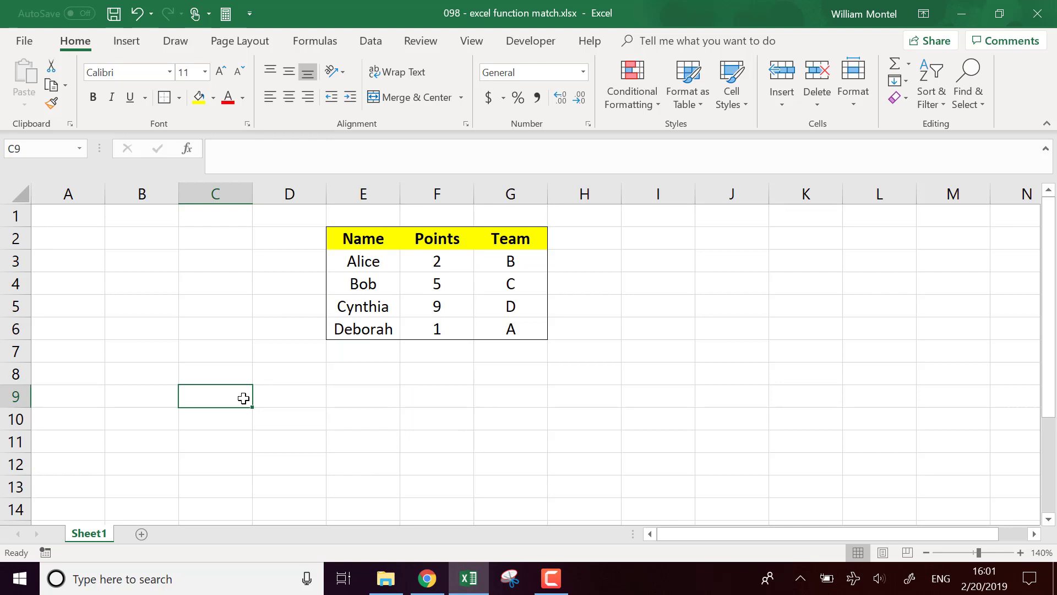
pyautogui.write('PO(')
pyautogui.press('BackSpace')
pyautogui.press('BackSpace')
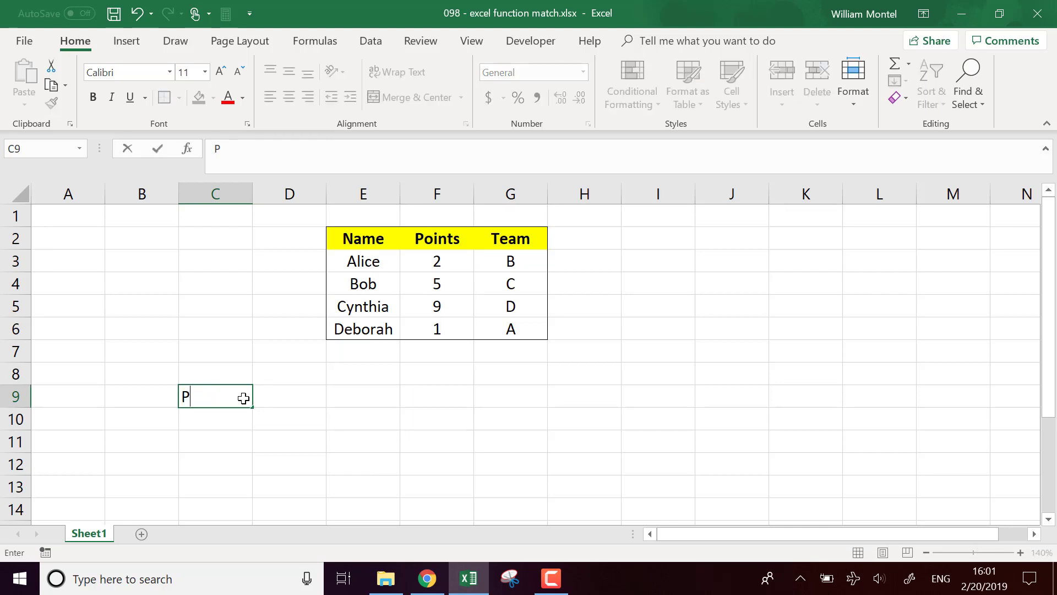
pyautogui.write('oints')
pyautogui.press('Return')
pyautogui.press('Up')
pyautogui.press('Right')
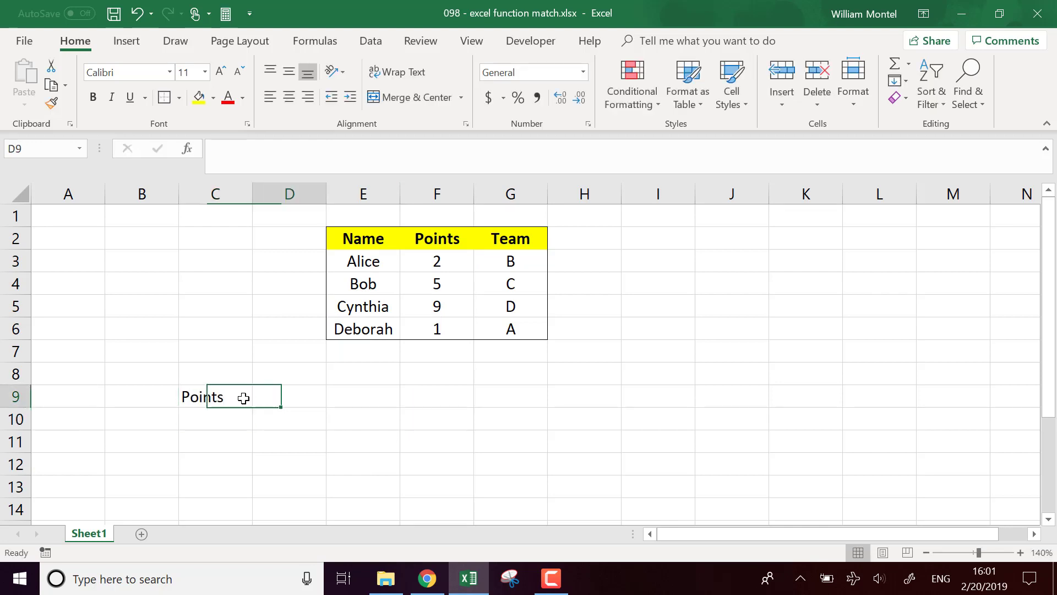
pyautogui.write('=m')
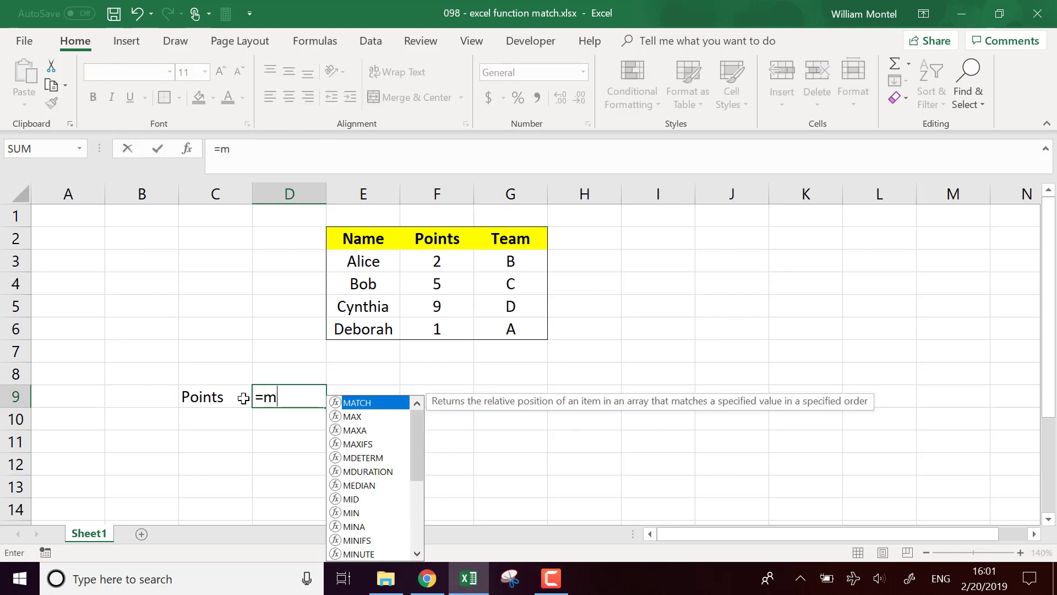
pyautogui.press('BackSpace')
pyautogui.write('at')
pyautogui.press('BackSpace')
pyautogui.press('BackSpace')
pyautogui.press('BackSpace')
pyautogui.write('ma')
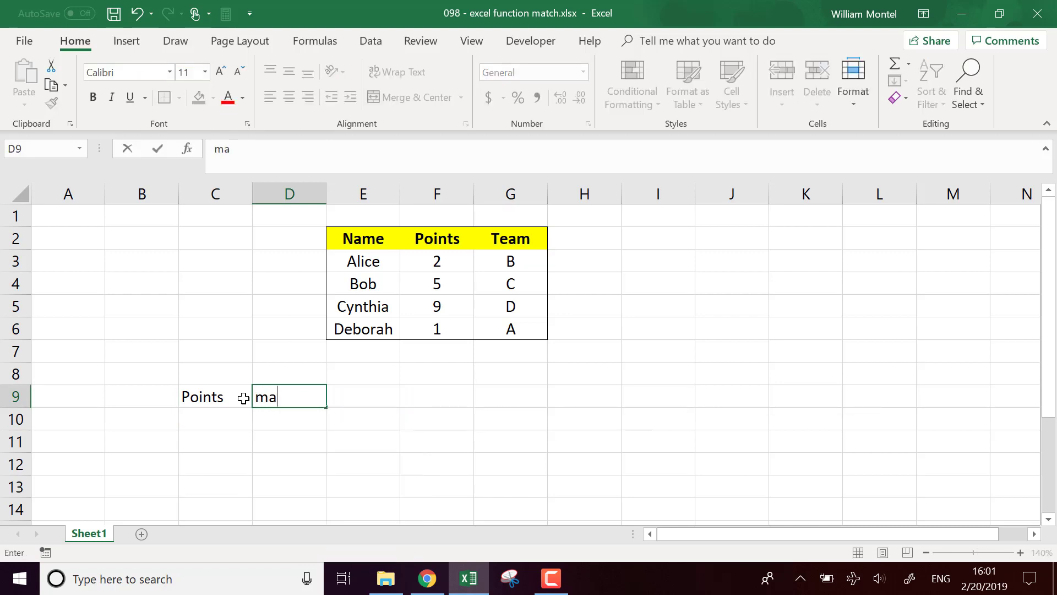
pyautogui.write('tch')
pyautogui.press('BackSpace')
pyautogui.press('BackSpace')
pyautogui.press('BackSpace')
pyautogui.press('BackSpace')
pyautogui.press('BackSpace')
# Enter a MATCH formula in D9 that looks up C9 in the headers E2:G2 with exact match type 0
pyautogui.write('=ma')
pyautogui.press('Tab')
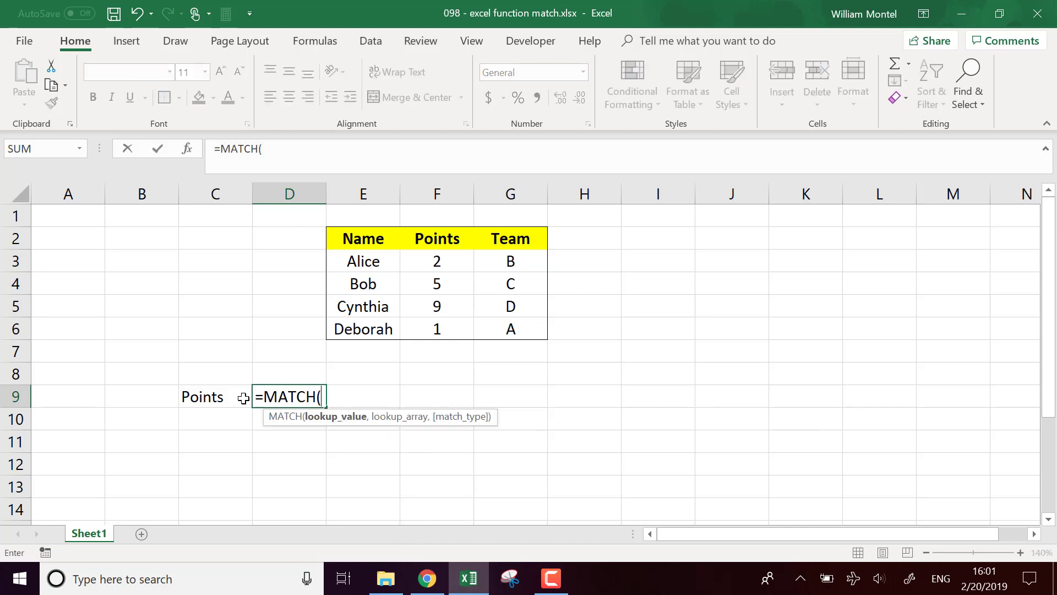
pyautogui.click(202, 398)
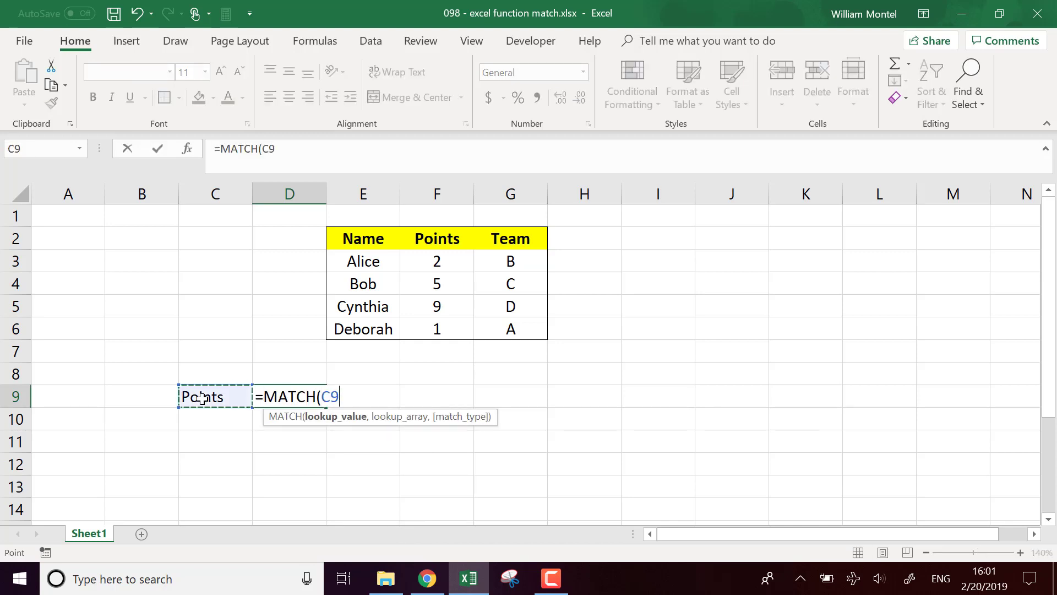
pyautogui.write(',')
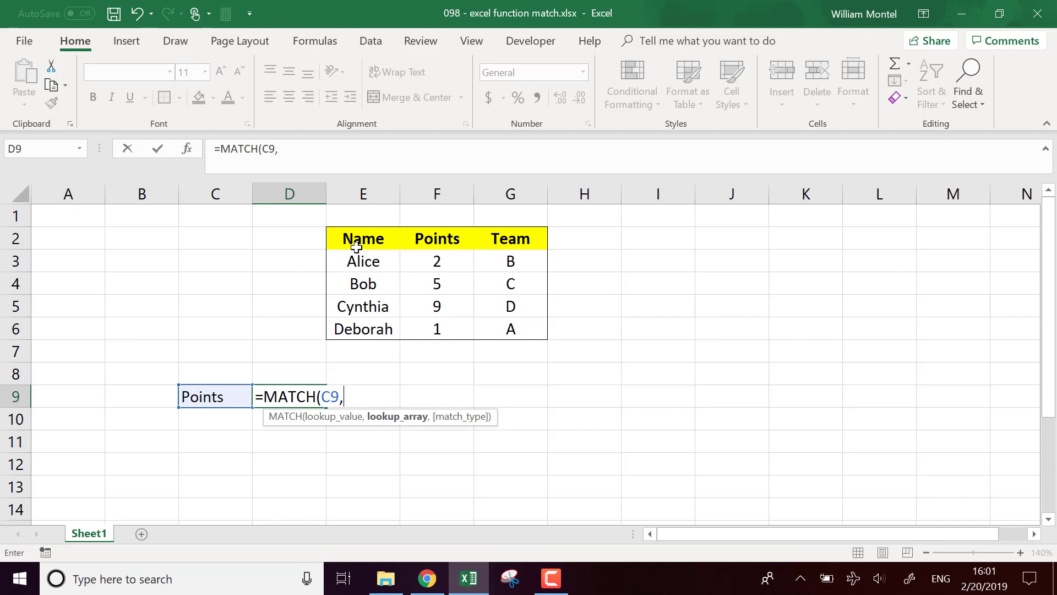
pyautogui.moveTo(354, 238); pyautogui.dragTo(504, 239)
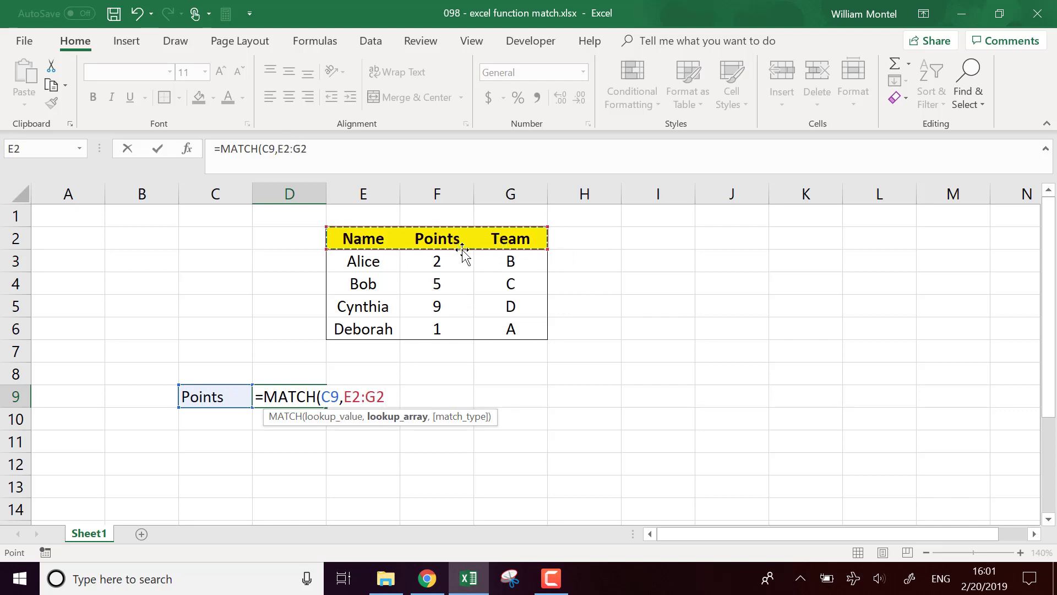
pyautogui.write(',')
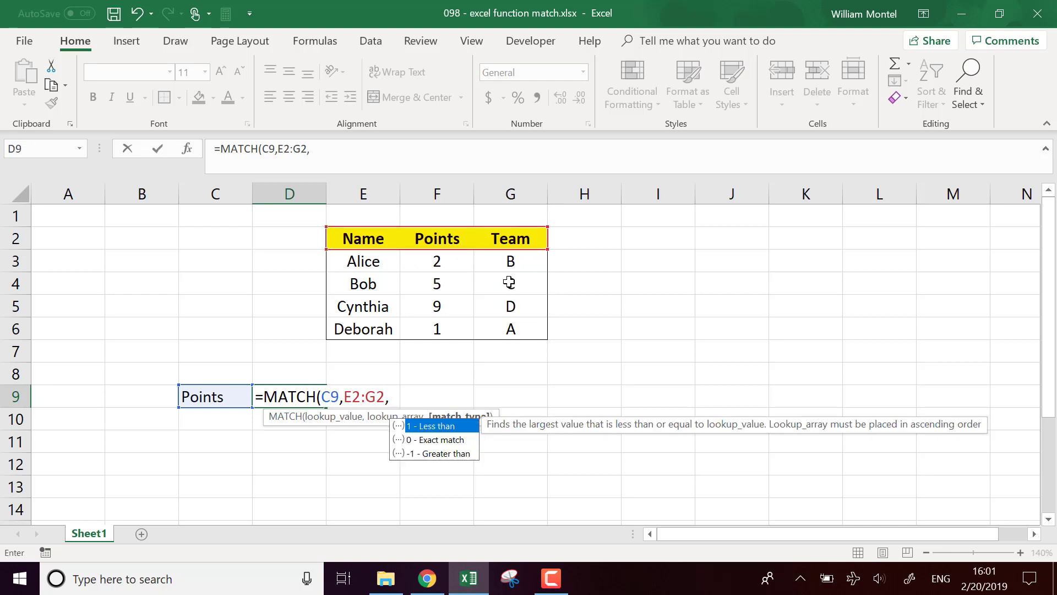
pyautogui.press('Down')
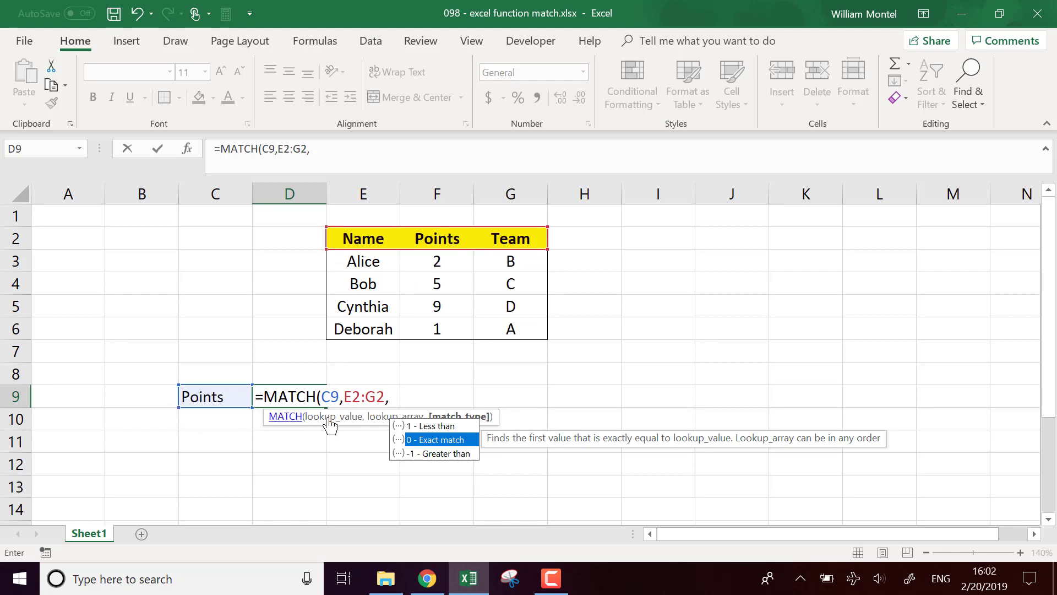
pyautogui.write('0')
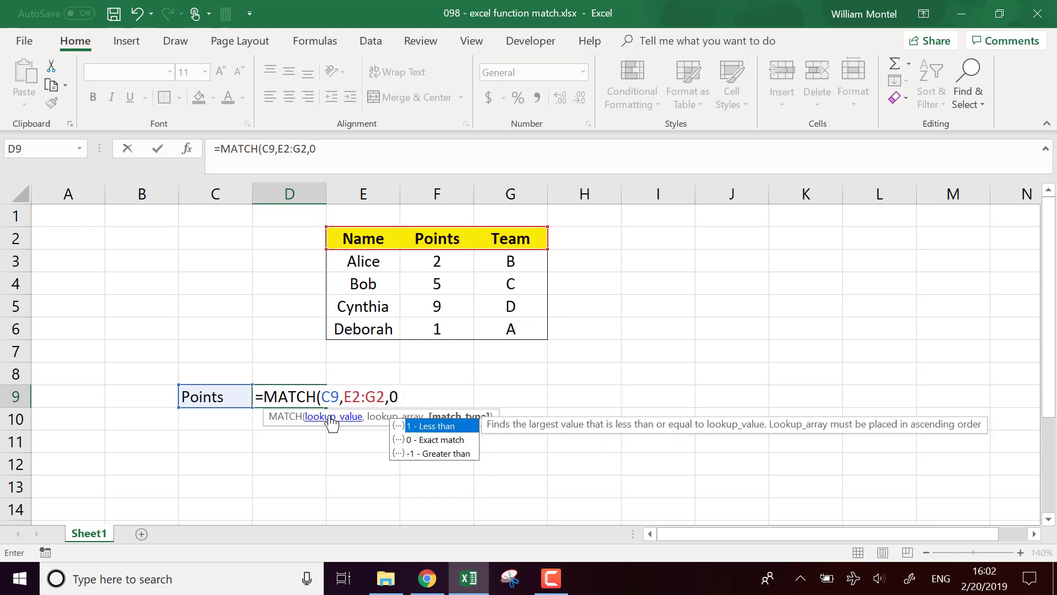
pyautogui.write(')')
pyautogui.press('Return')
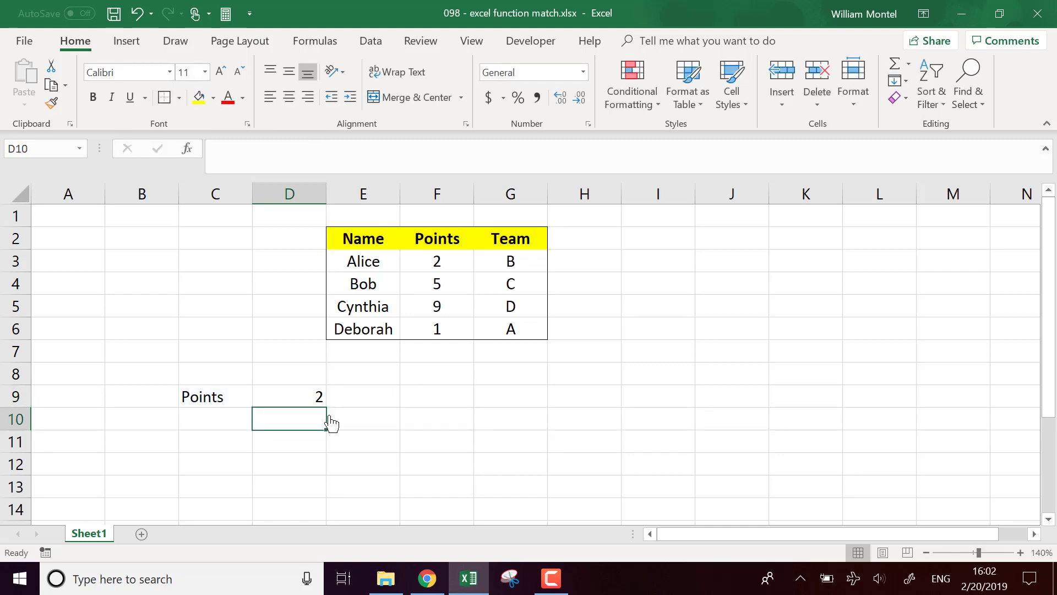
# Make the lookup range in D9's MATCH formula absolute as $E$2:$G$2
pyautogui.click(306, 401)
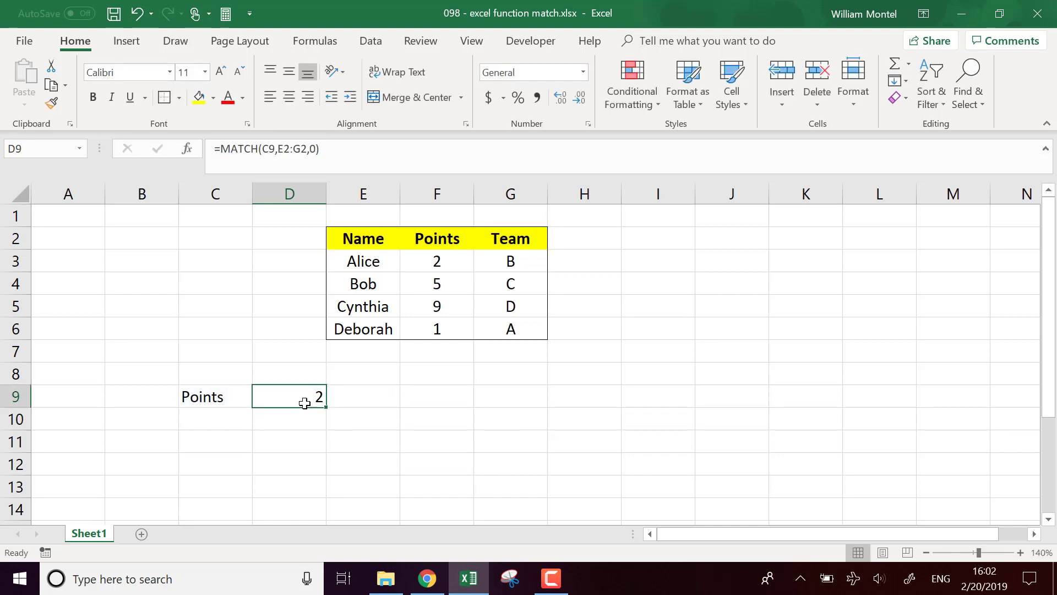
pyautogui.click(286, 152)
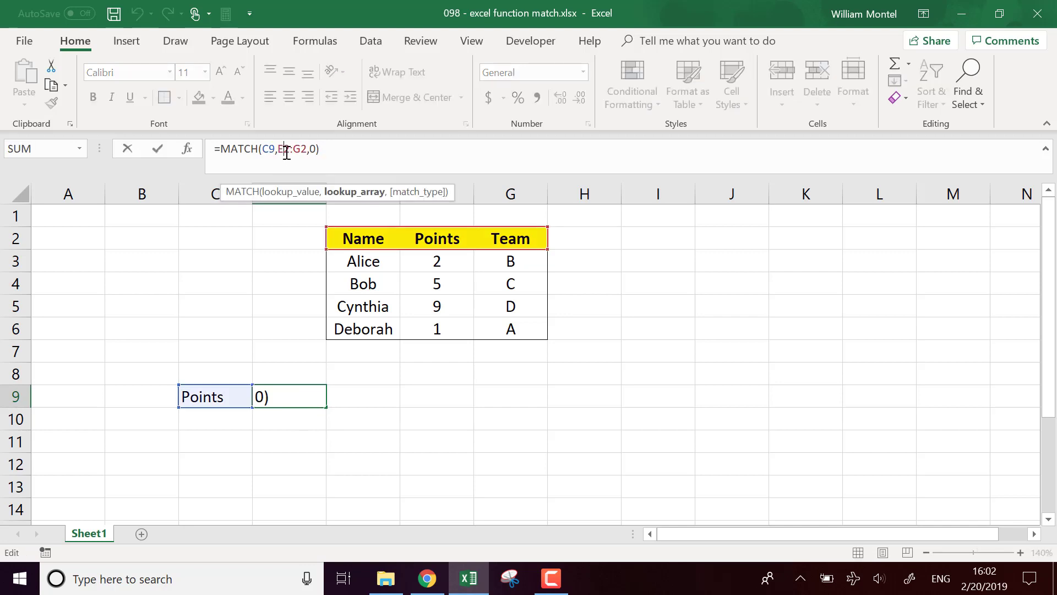
pyautogui.press('F4')
pyautogui.click(325, 153)
pyautogui.press('F4')
pyautogui.press('Return')
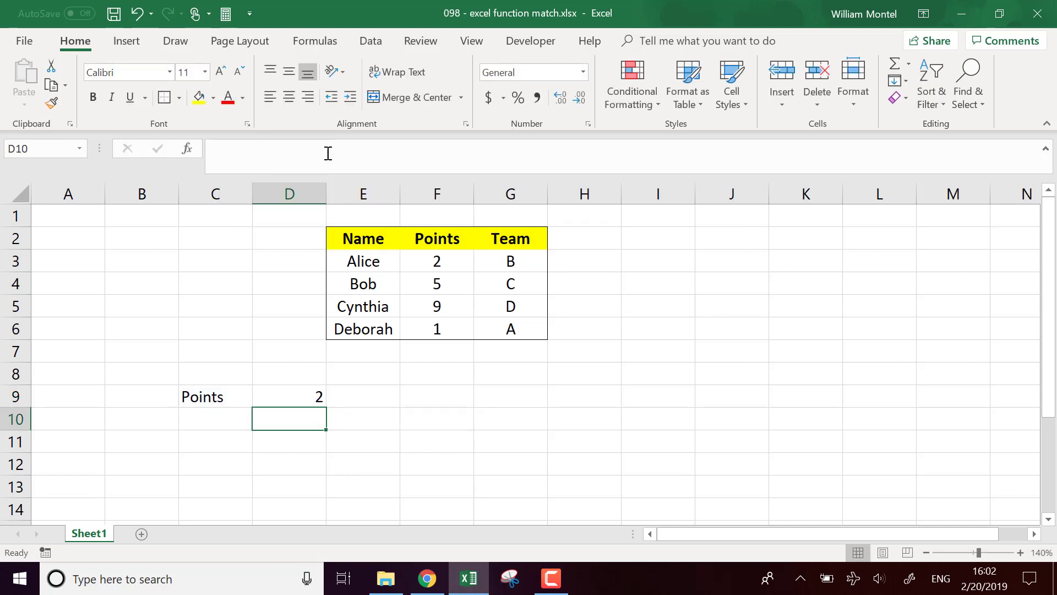
# Enter the lookup labels Name in C10 and Team in C11
pyautogui.click(220, 397)
pyautogui.click(229, 418)
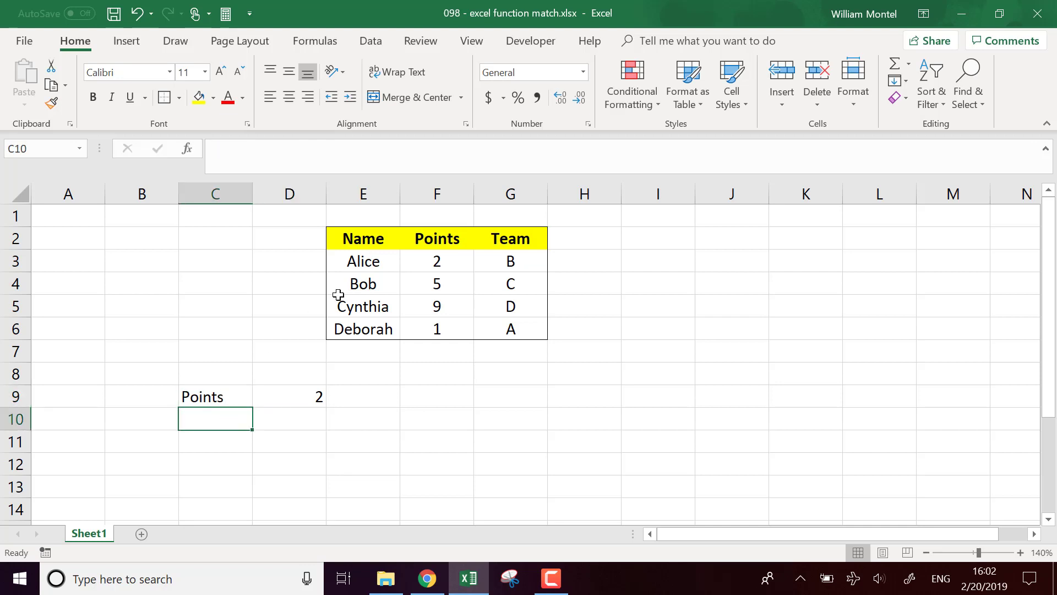
pyautogui.write('Name')
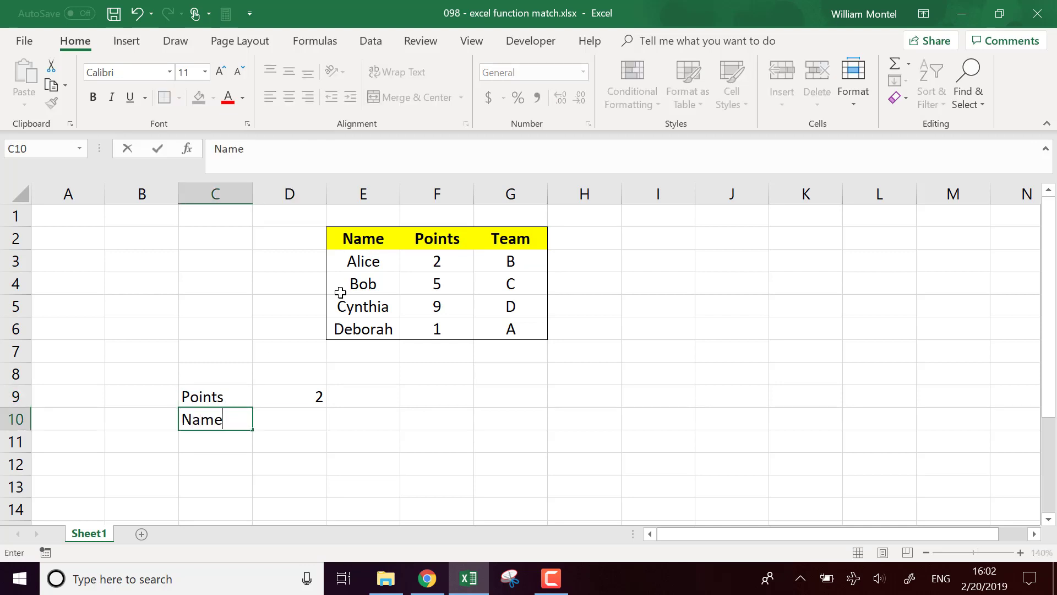
pyautogui.press('Return')
pyautogui.write('Te')
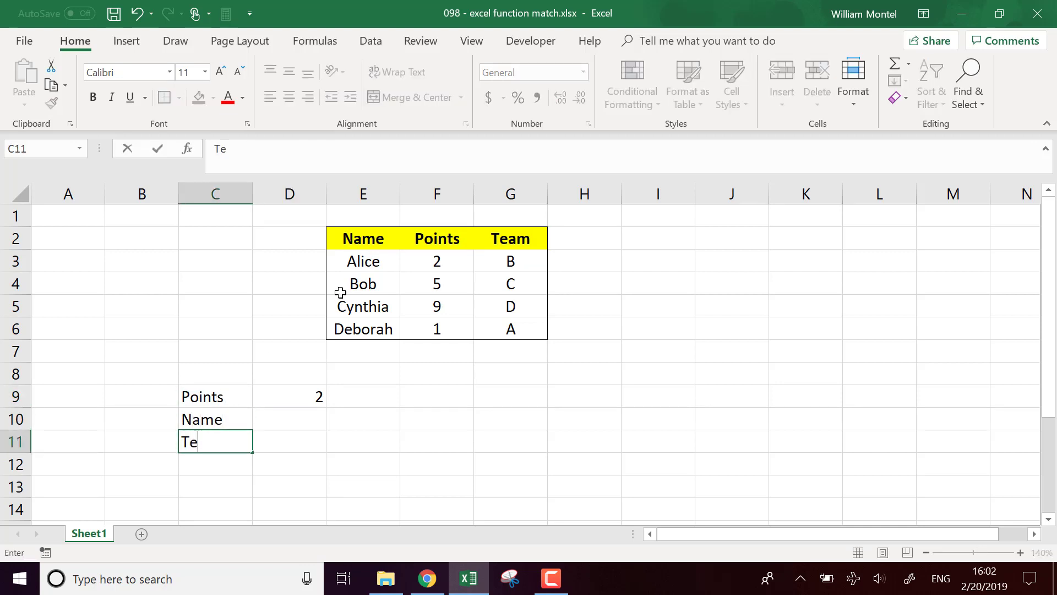
pyautogui.write('am')
pyautogui.press('Return')
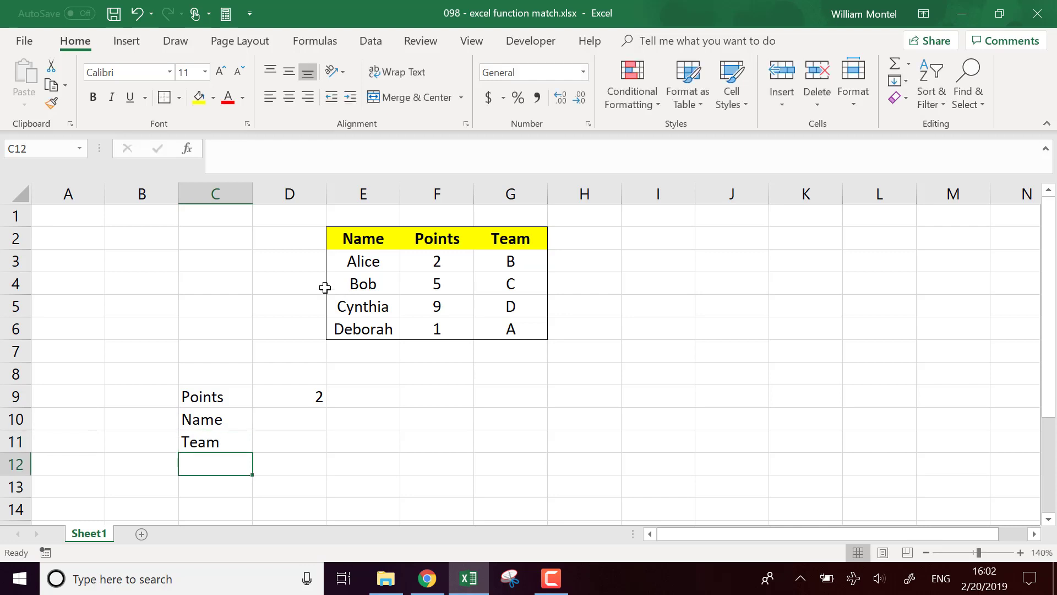
# Copy the MATCH formula from D9 down to D10:D11
pyautogui.click(323, 396)
pyautogui.moveTo(326, 410); pyautogui.dragTo(328, 454)
pyautogui.click(284, 419)
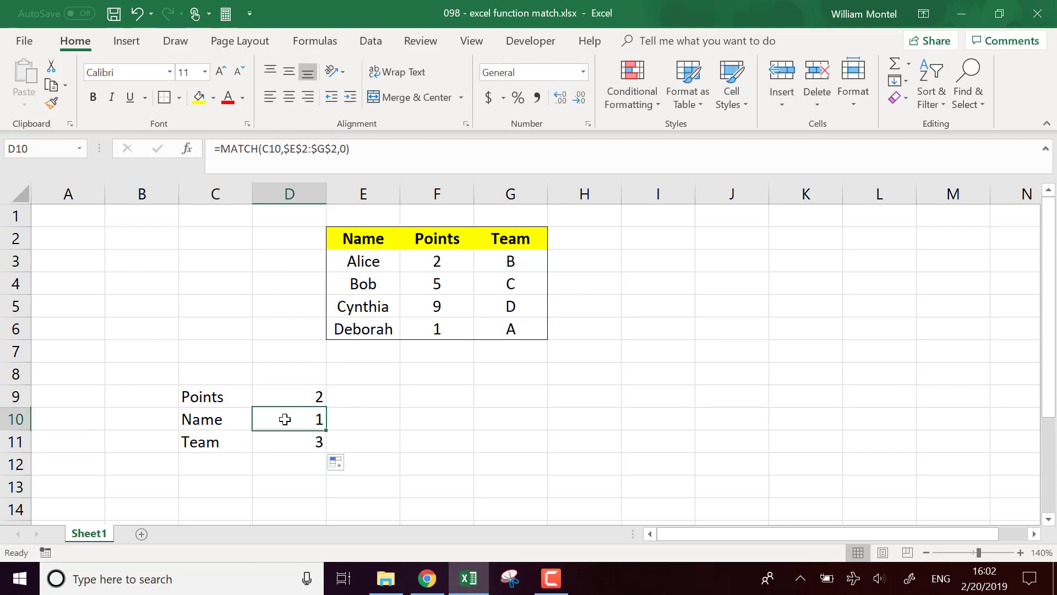
# Compare the MATCH results in D9:D11 with the positions of the Name and Team columns in the table
pyautogui.click(374, 243)
pyautogui.click(364, 180)
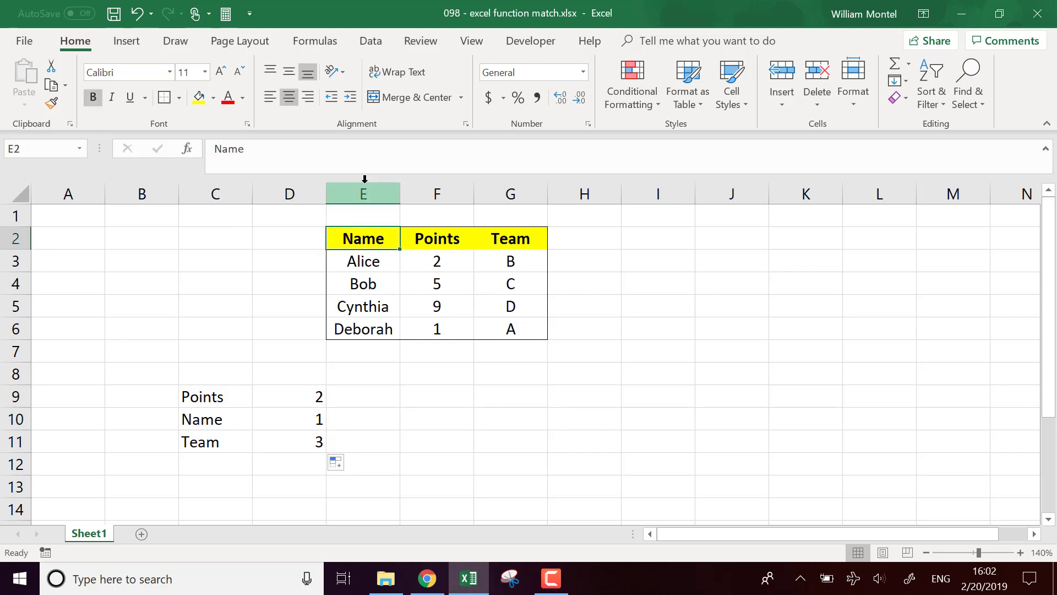
pyautogui.click(364, 179)
pyautogui.click(295, 444)
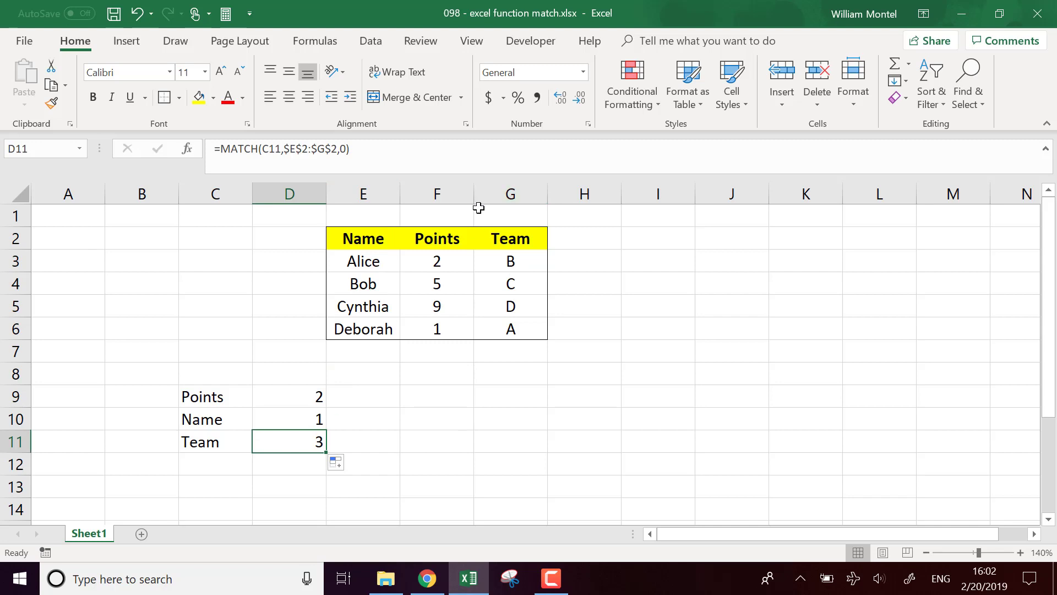
pyautogui.click(519, 194)
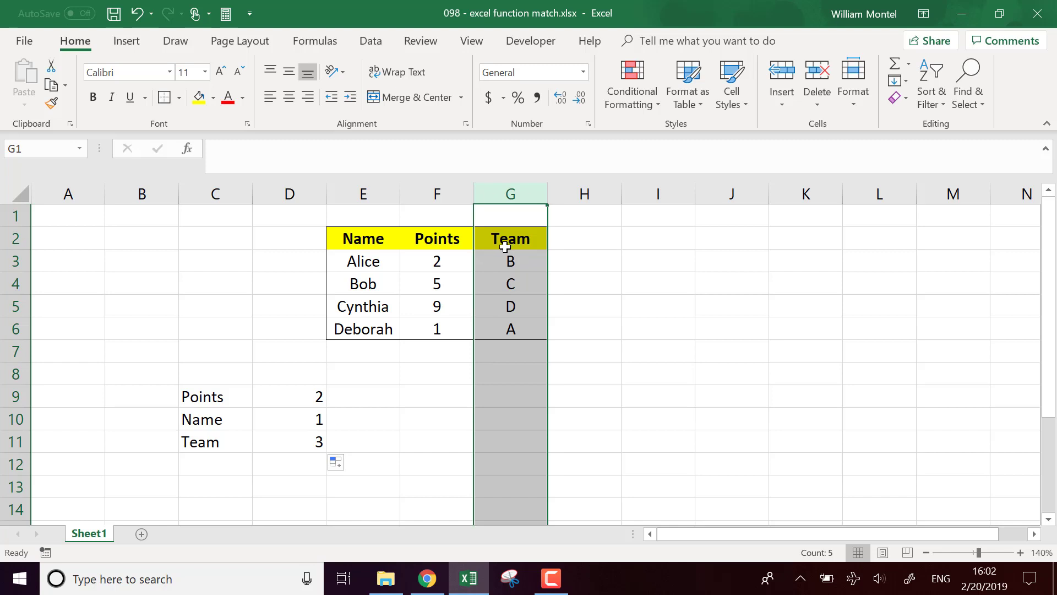
pyautogui.click(304, 440)
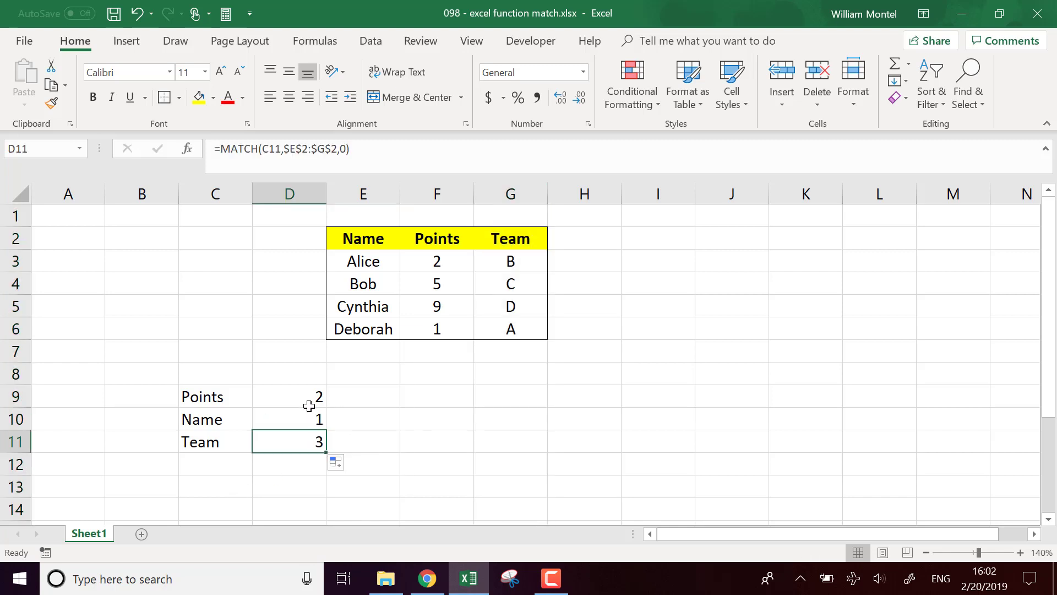
pyautogui.moveTo(307, 400); pyautogui.dragTo(303, 435)
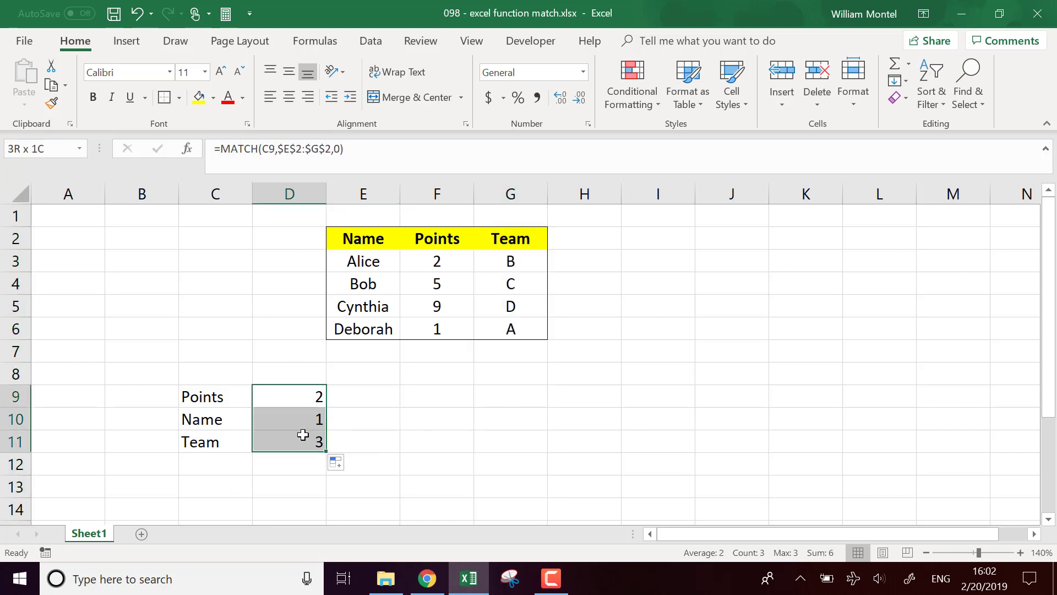
pyautogui.click(509, 239)
pyautogui.click(505, 192)
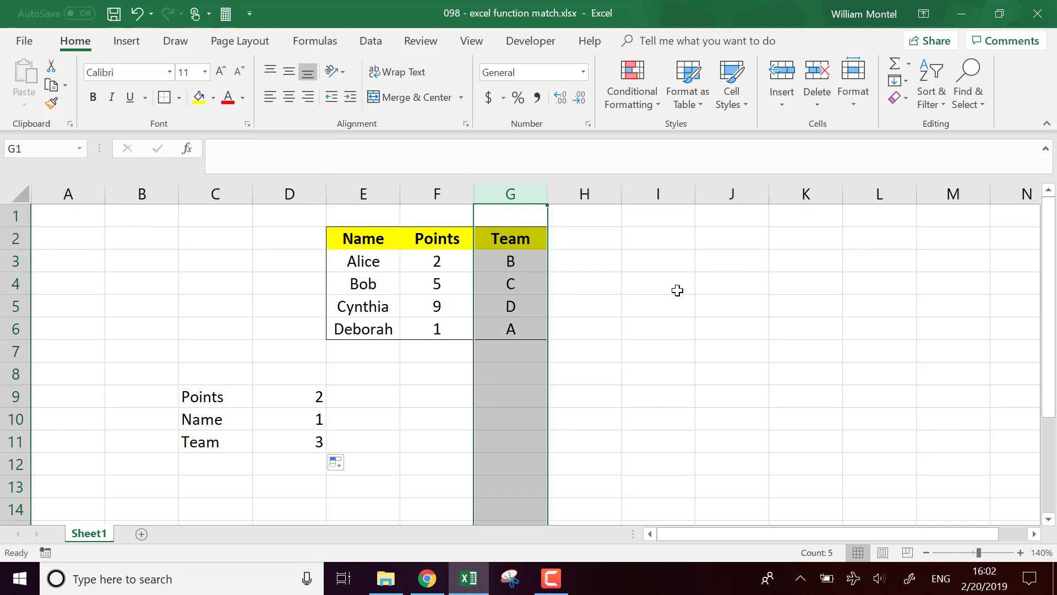
pyautogui.click(351, 411)
pyautogui.click(313, 442)
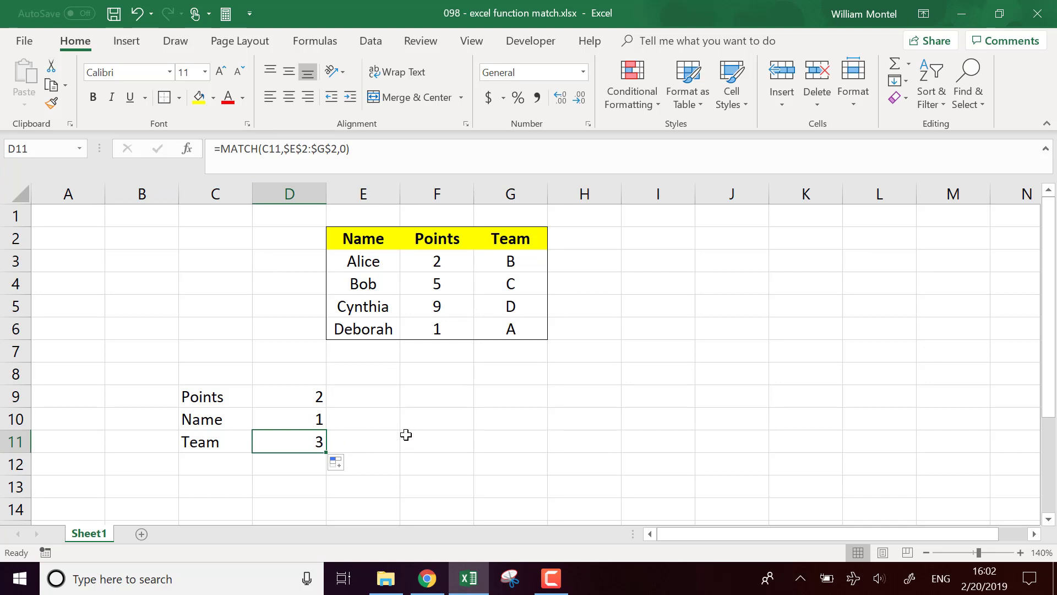
# Begin an INDEX formula in cell F9
pyautogui.click(448, 406)
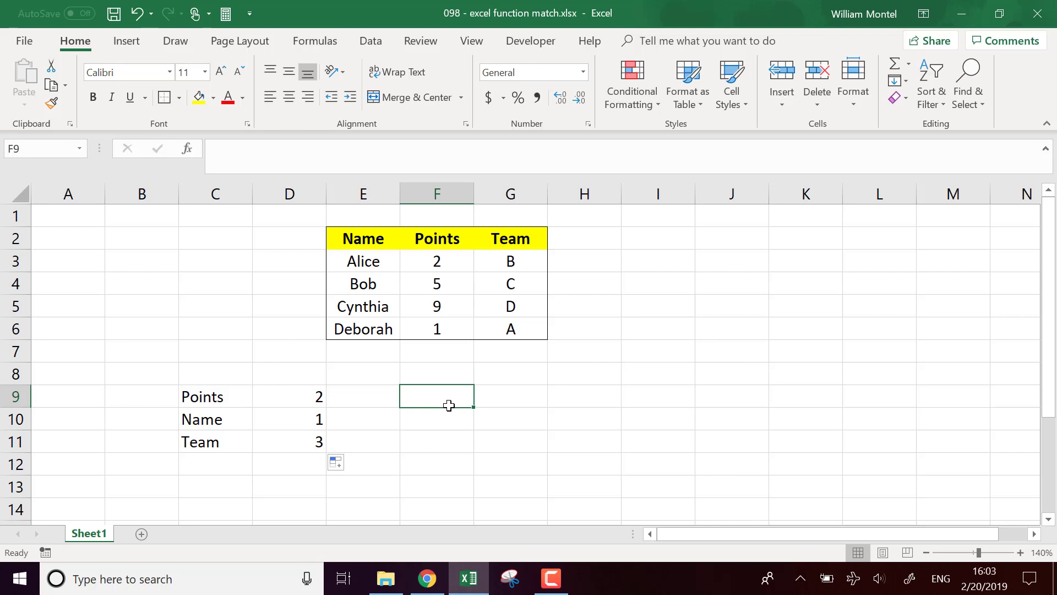
pyautogui.write('=index')
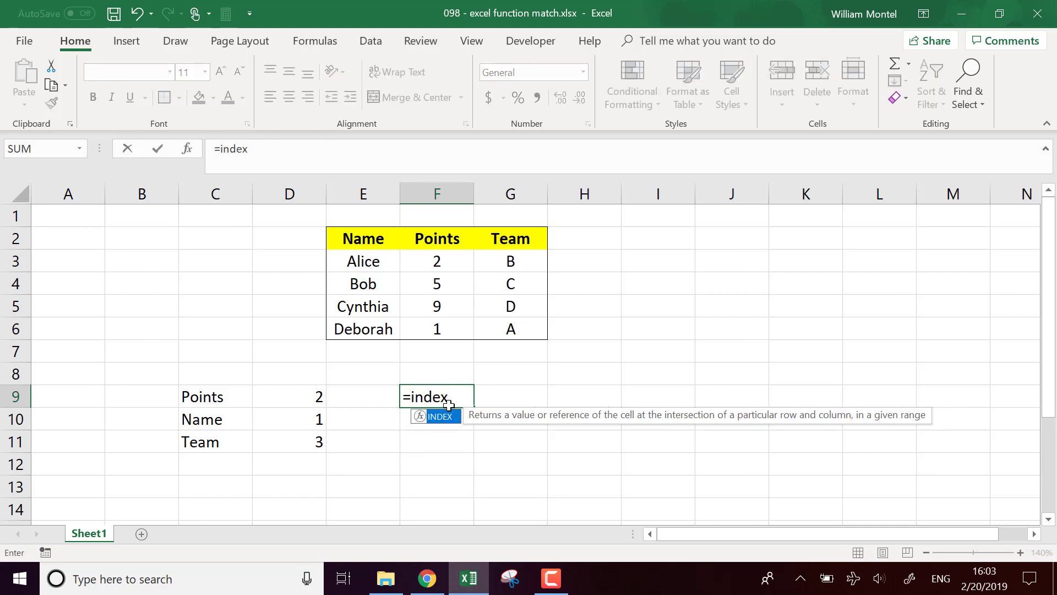
pyautogui.write('(')
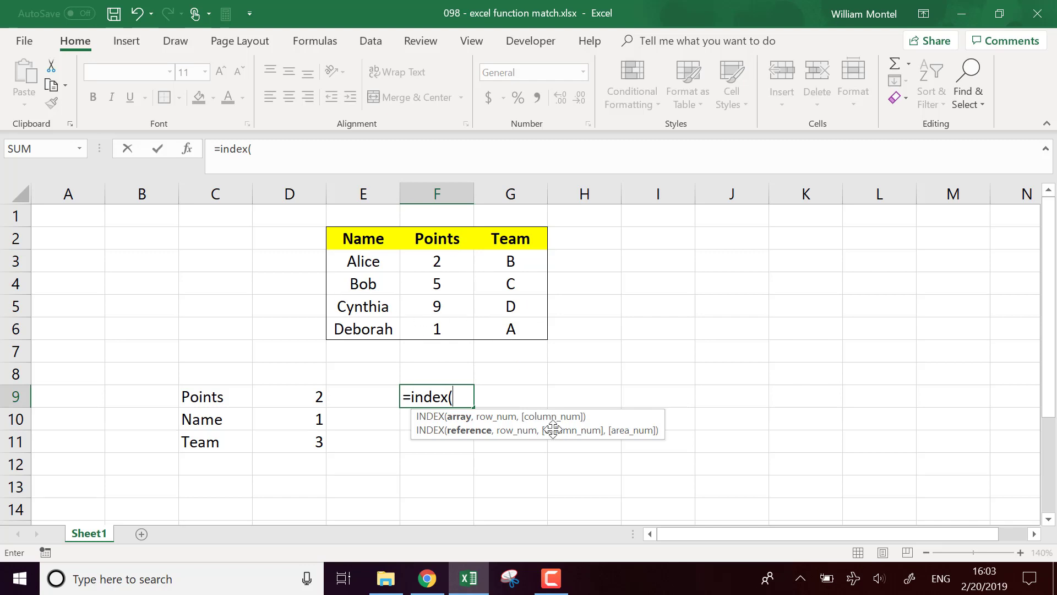
pyautogui.write('match')
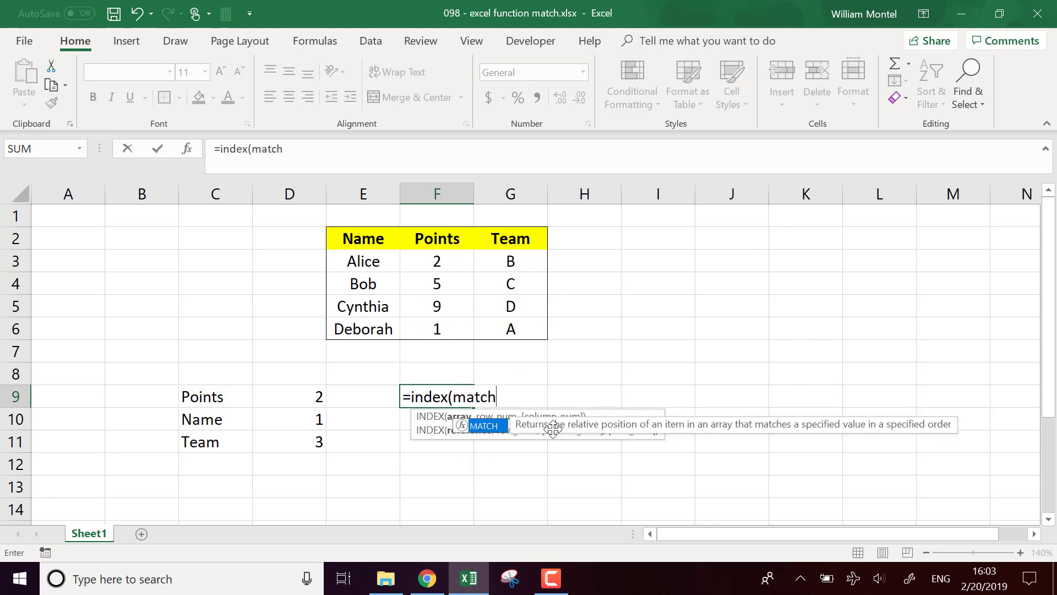
pyautogui.press('BackSpace')
pyautogui.press('BackSpace')
pyautogui.press('BackSpace')
pyautogui.press('BackSpace')
pyautogui.press('BackSpace')
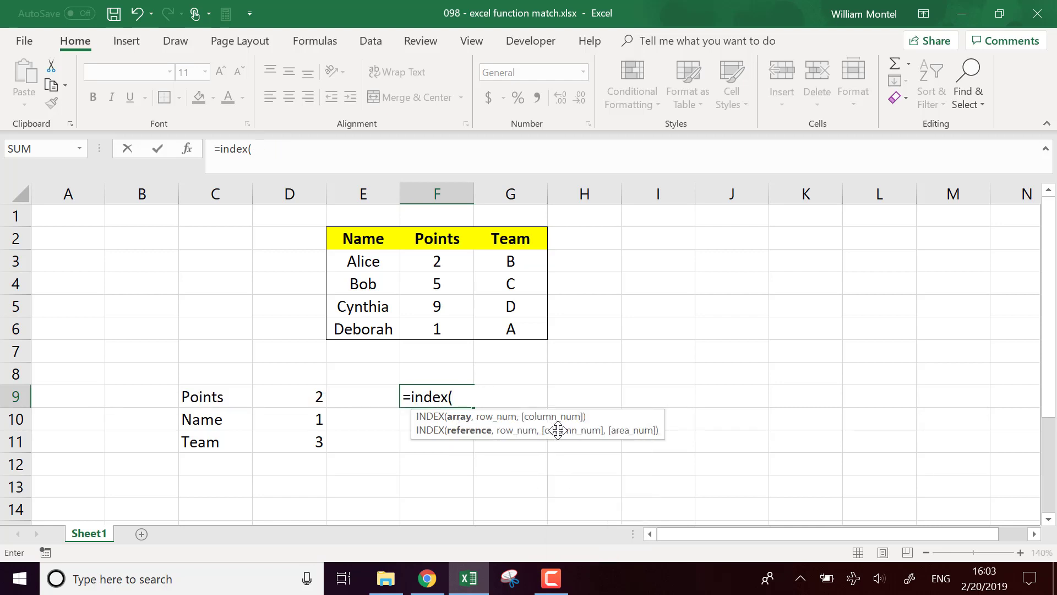
# Set the INDEX array to the whole table including headers, as the absolute range $E$2:$G$6
pyautogui.moveTo(520, 329); pyautogui.dragTo(376, 241)
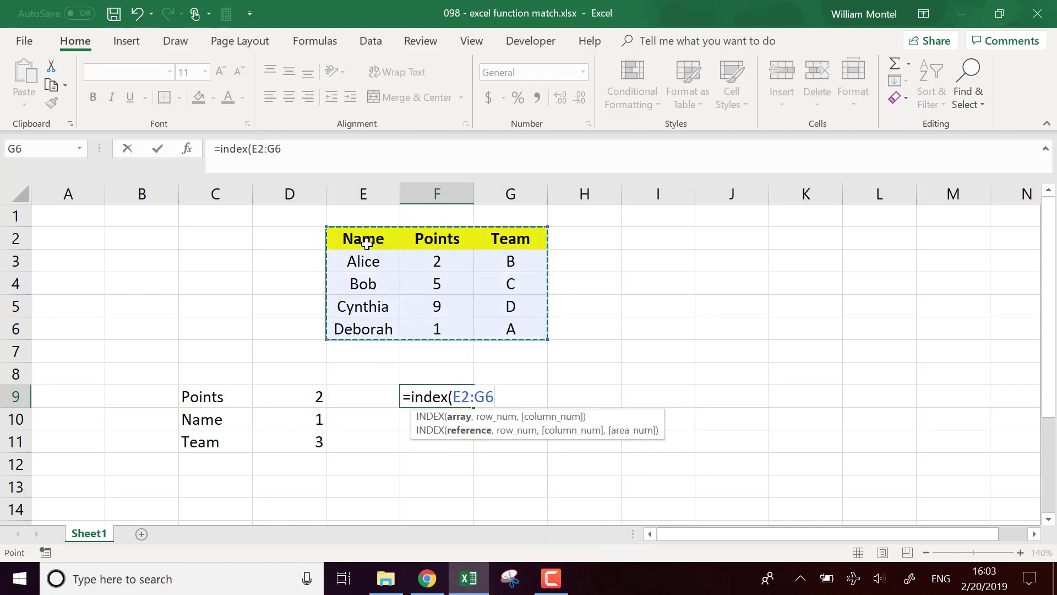
pyautogui.press('F4')
pyautogui.write(',')
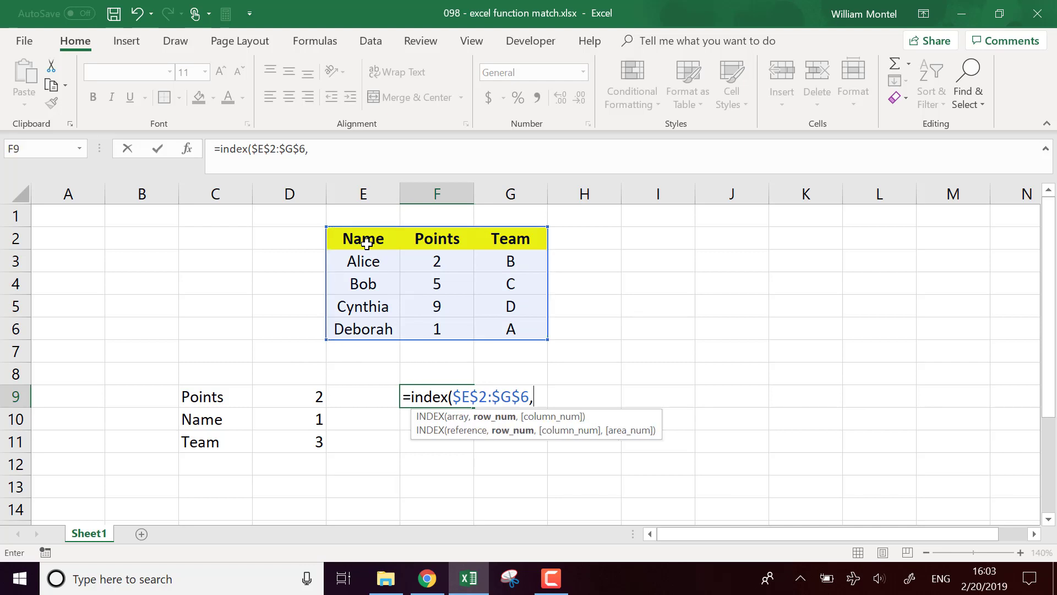
# Add MATCH(E5,$E$2:$E$6,0) as the row number argument of the INDEX formula in F9
pyautogui.write('match(')
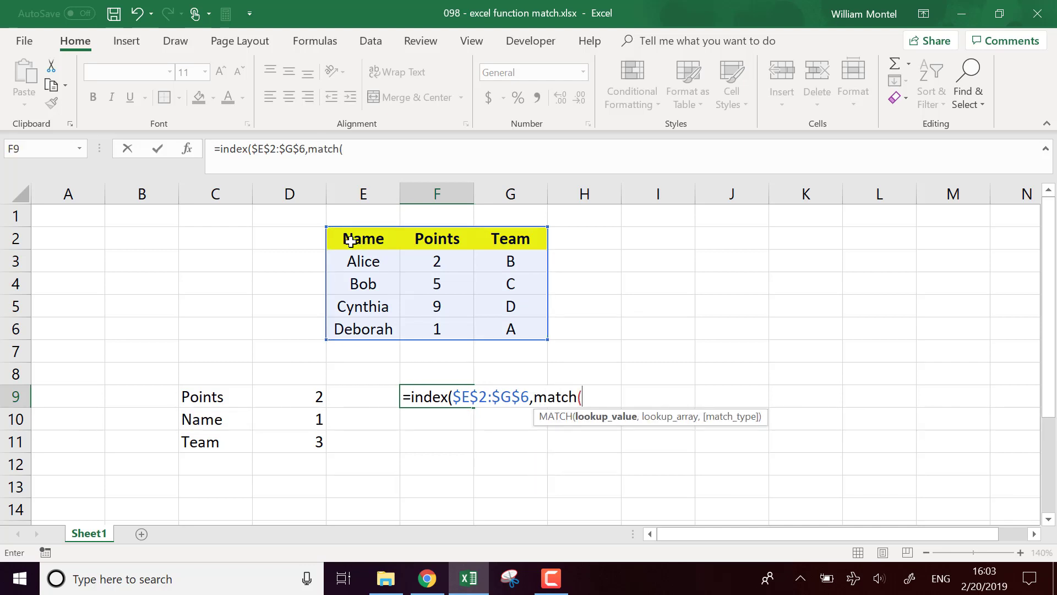
pyautogui.click(383, 309)
pyautogui.write(',')
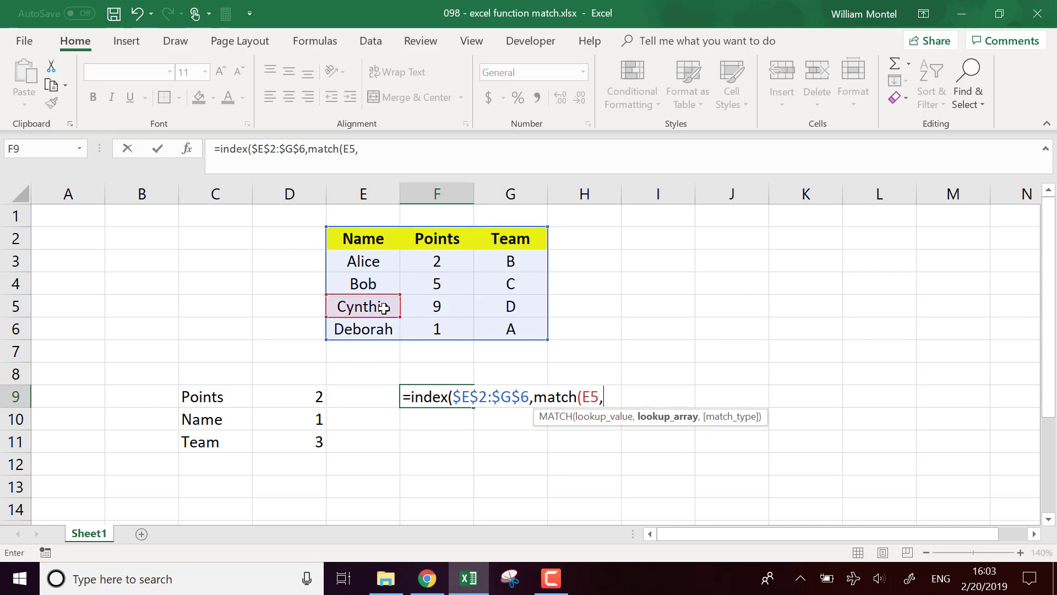
pyautogui.moveTo(372, 239); pyautogui.dragTo(370, 341)
pyautogui.press('F4')
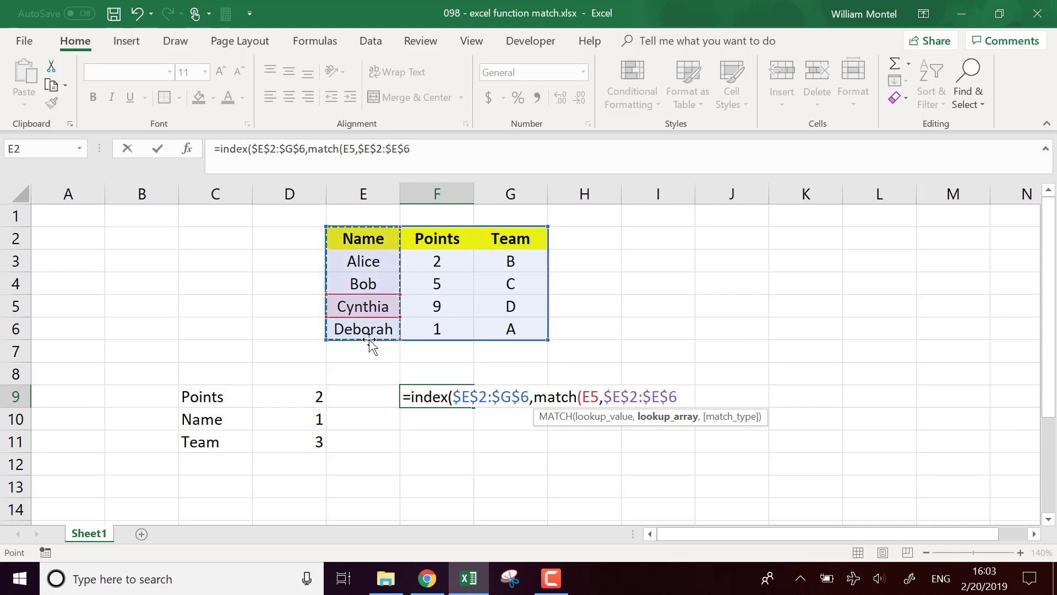
pyautogui.write(',0à')
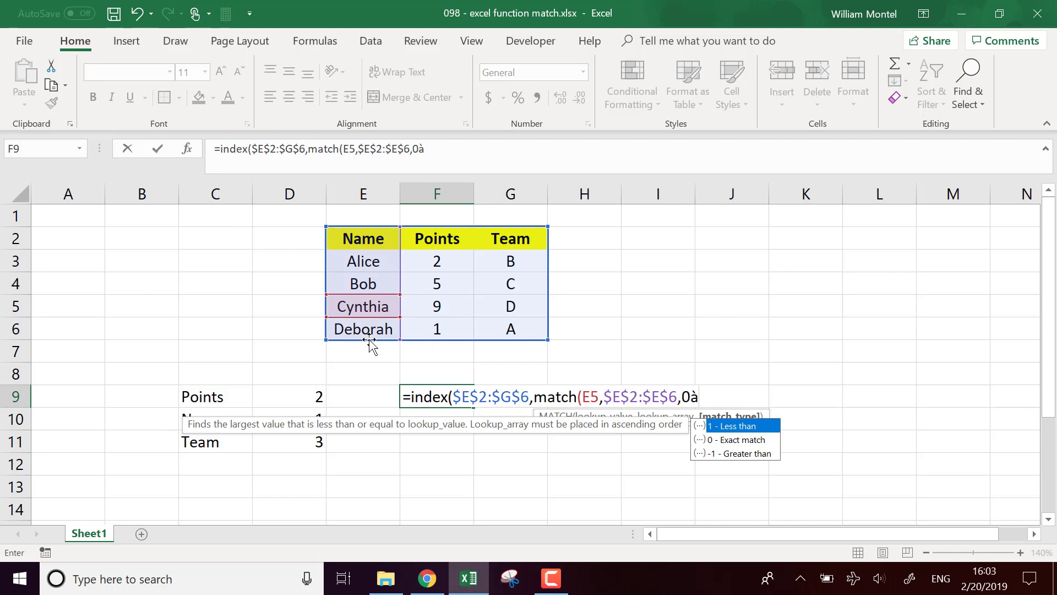
pyautogui.press('BackSpace')
pyautogui.write('),')
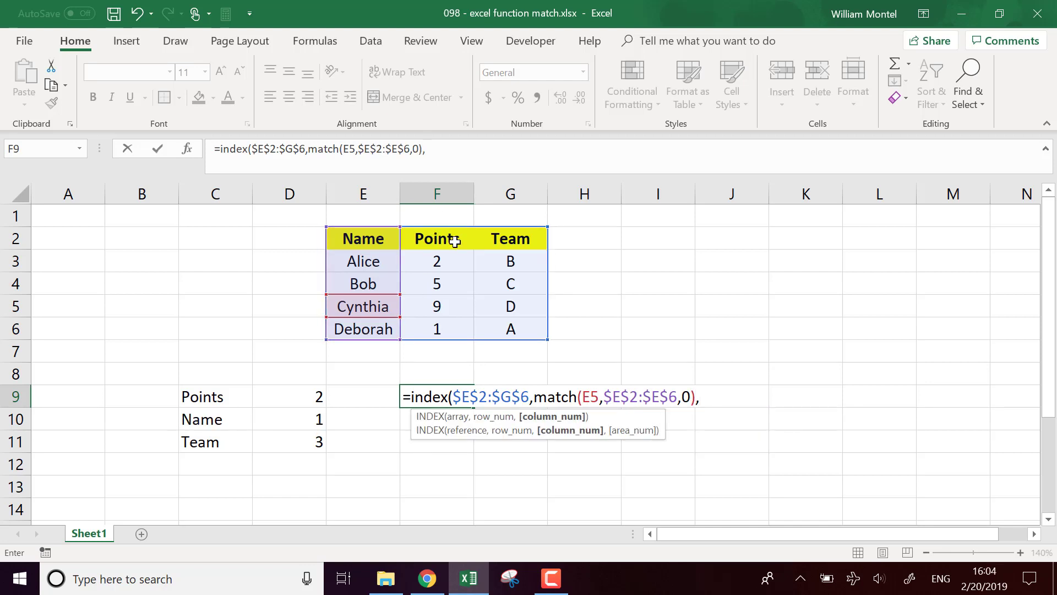
# Add MATCH(F2,$E$2:$G$2,0) as the column number argument and complete the INDEX formula in F9
pyautogui.write('match(')
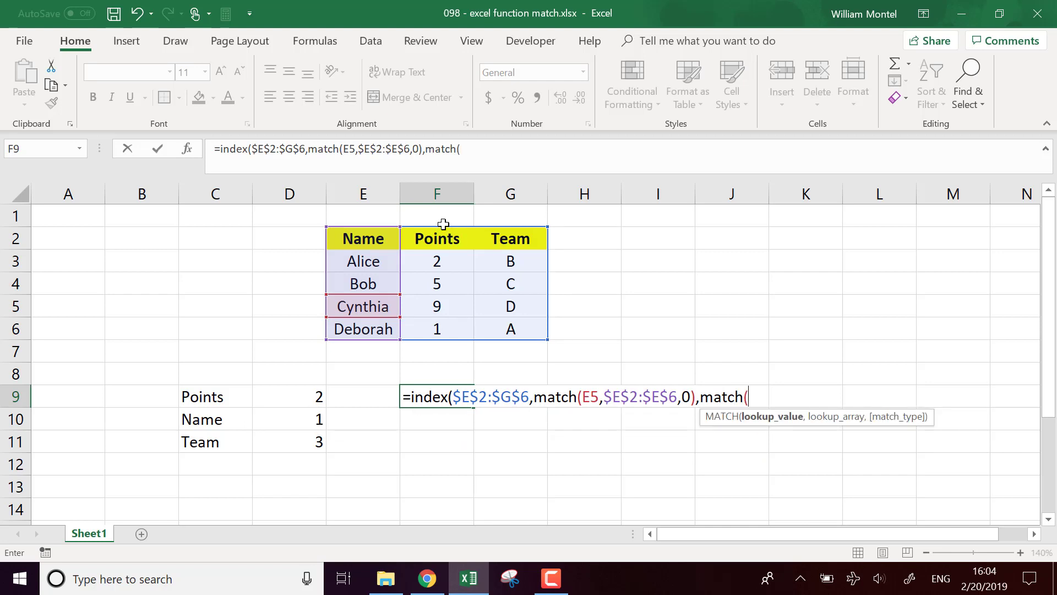
pyautogui.click(446, 238)
pyautogui.write(',')
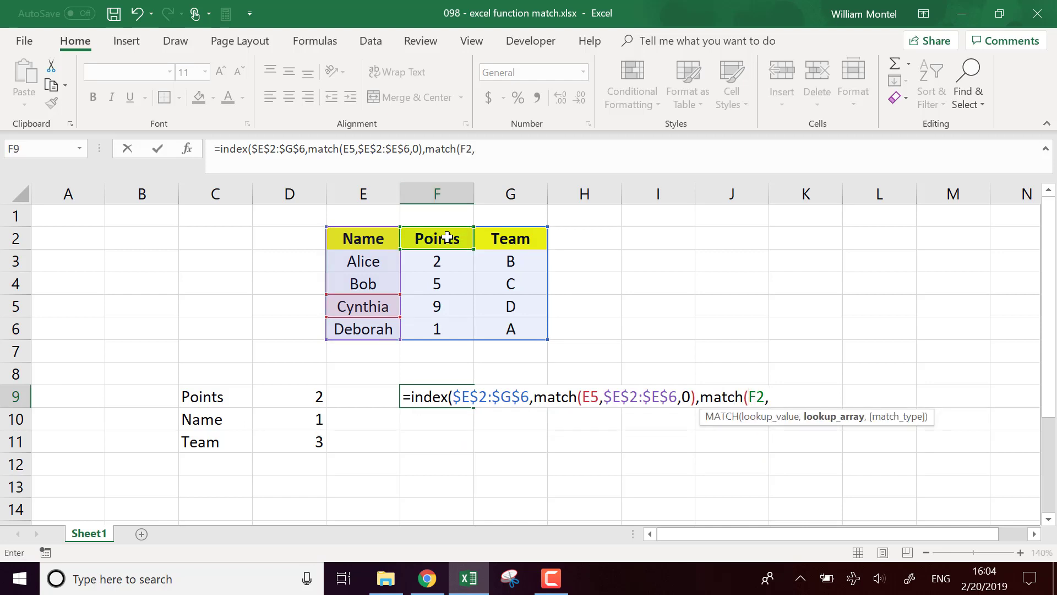
pyautogui.moveTo(379, 236); pyautogui.dragTo(496, 236)
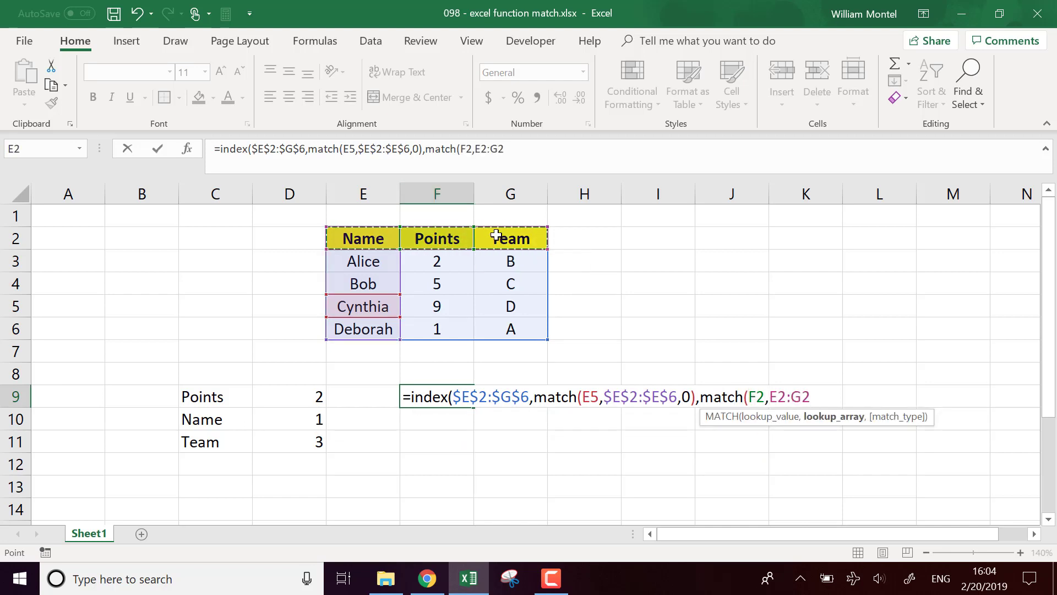
pyautogui.press('F4')
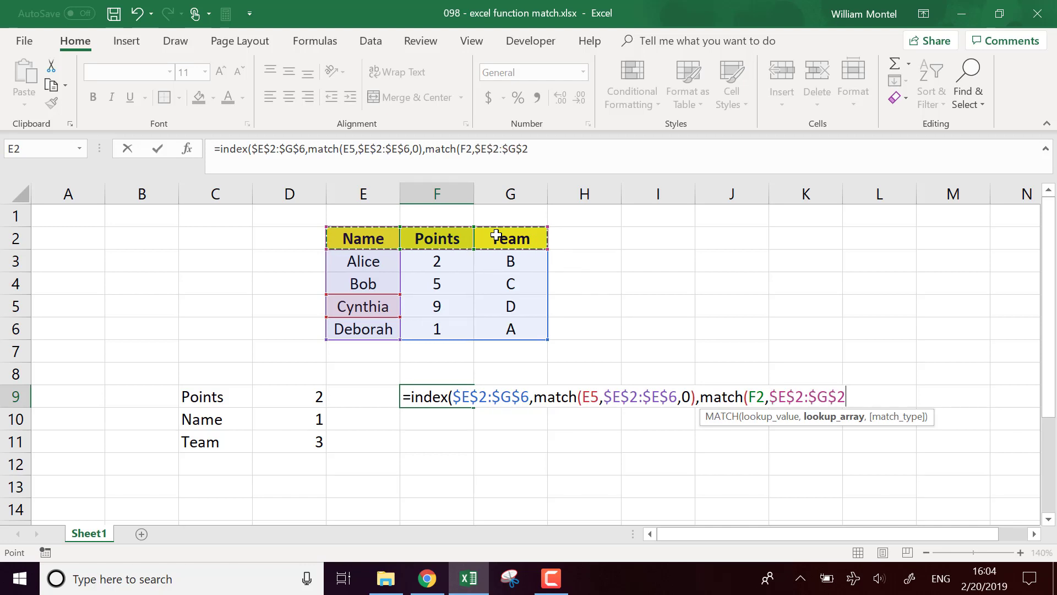
pyautogui.write(',0)')
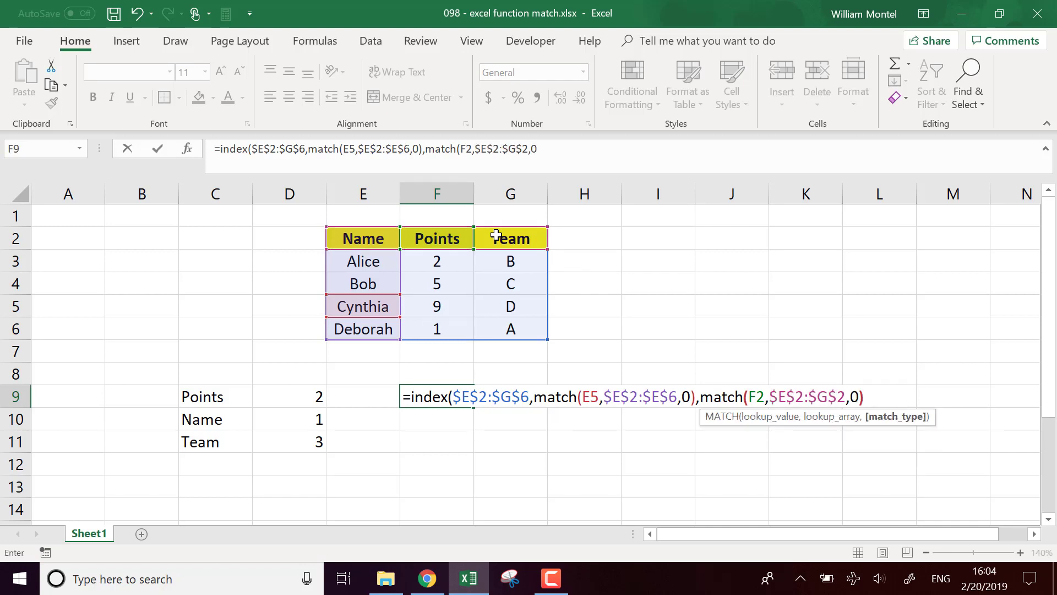
pyautogui.press('Return')
pyautogui.press('Return')
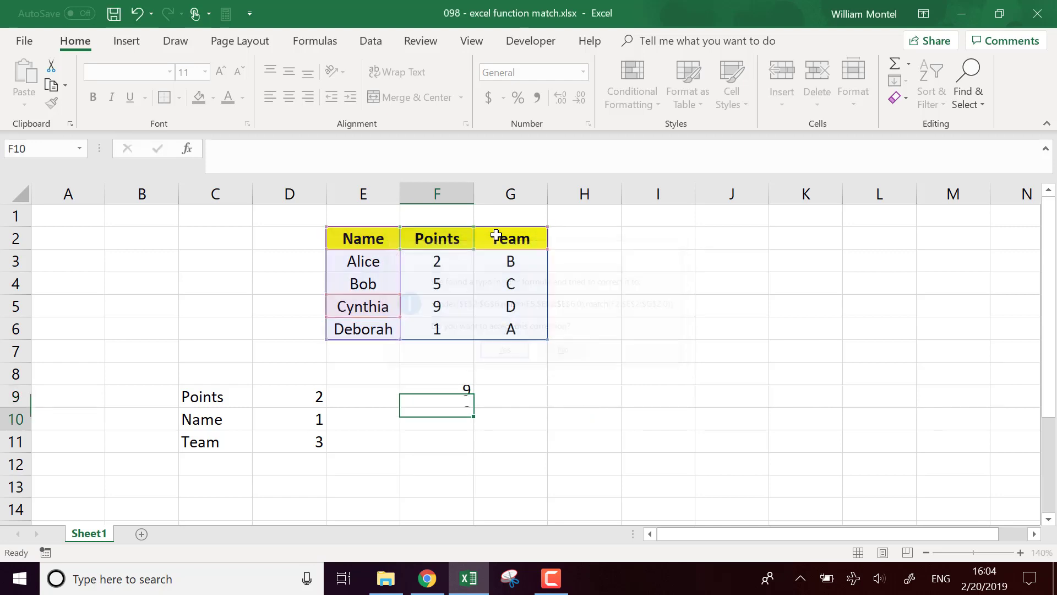
# Check F9's result and formula references against the name in E5, the Points header in F2 and the MATCH example in C9:D9
pyautogui.click(471, 394)
pyautogui.click(361, 312)
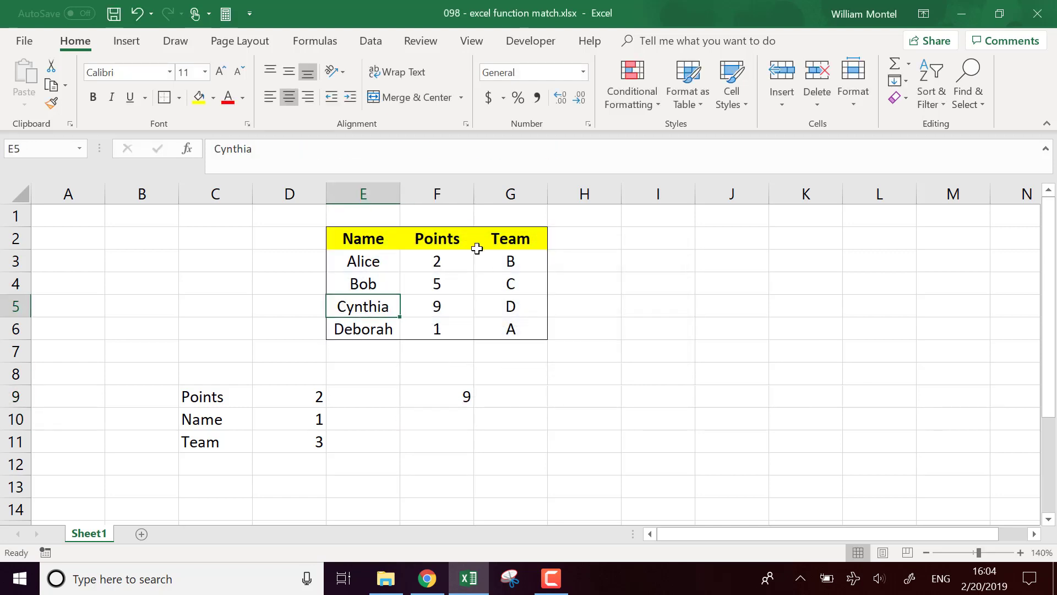
pyautogui.click(445, 241)
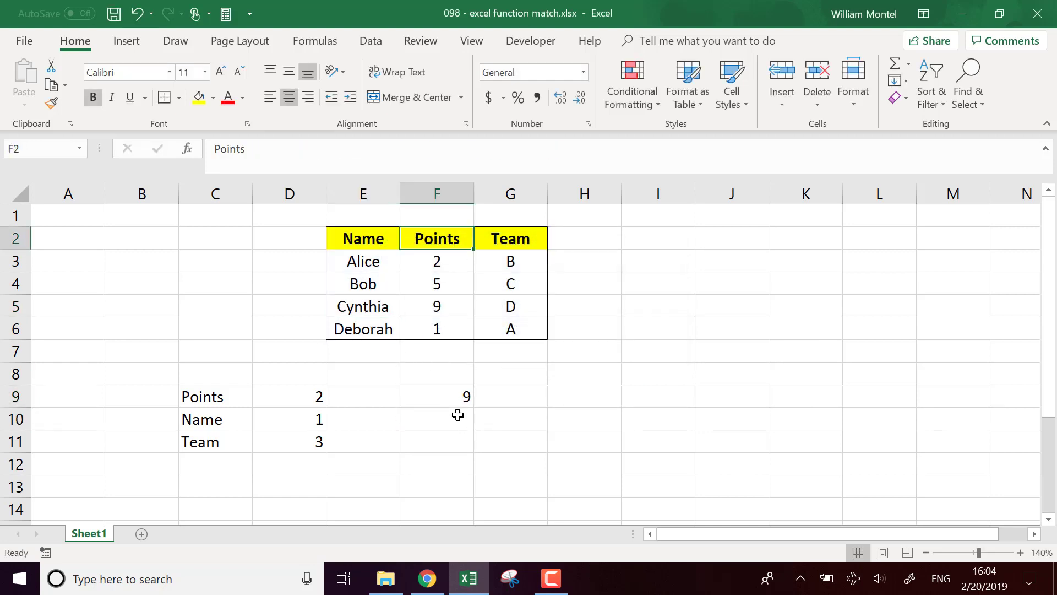
pyautogui.click(452, 398)
pyautogui.click(602, 164)
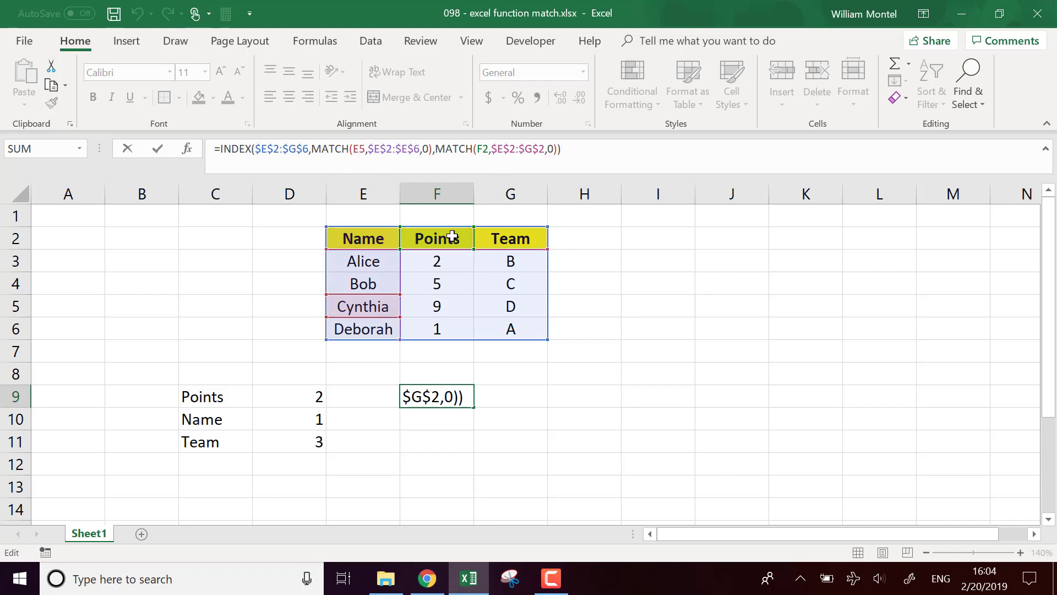
pyautogui.hotkey('ctrl', 'Return')
pyautogui.click(290, 398)
pyautogui.click(231, 402)
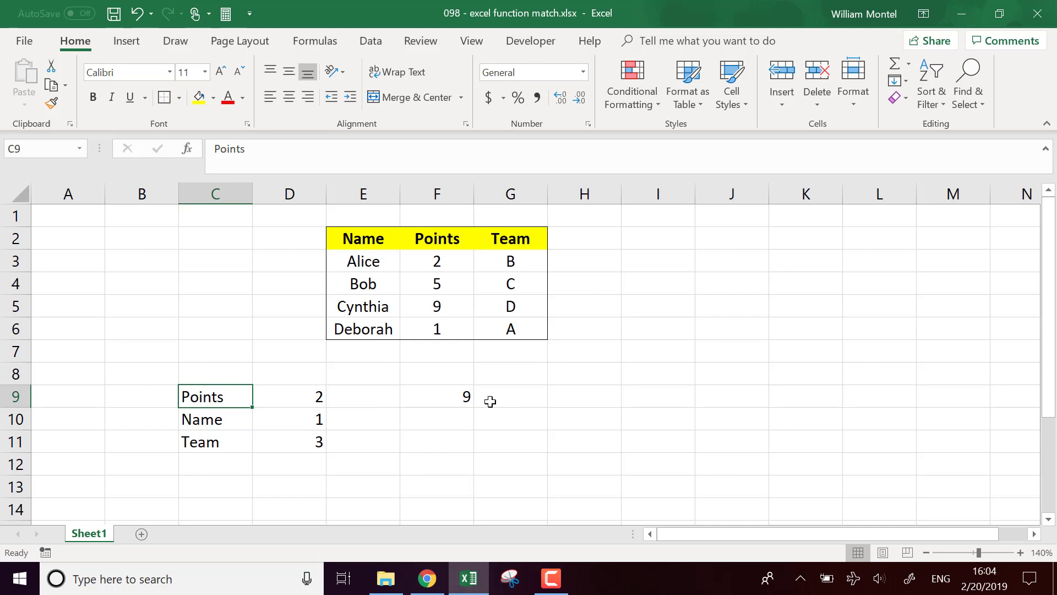
pyautogui.click(462, 397)
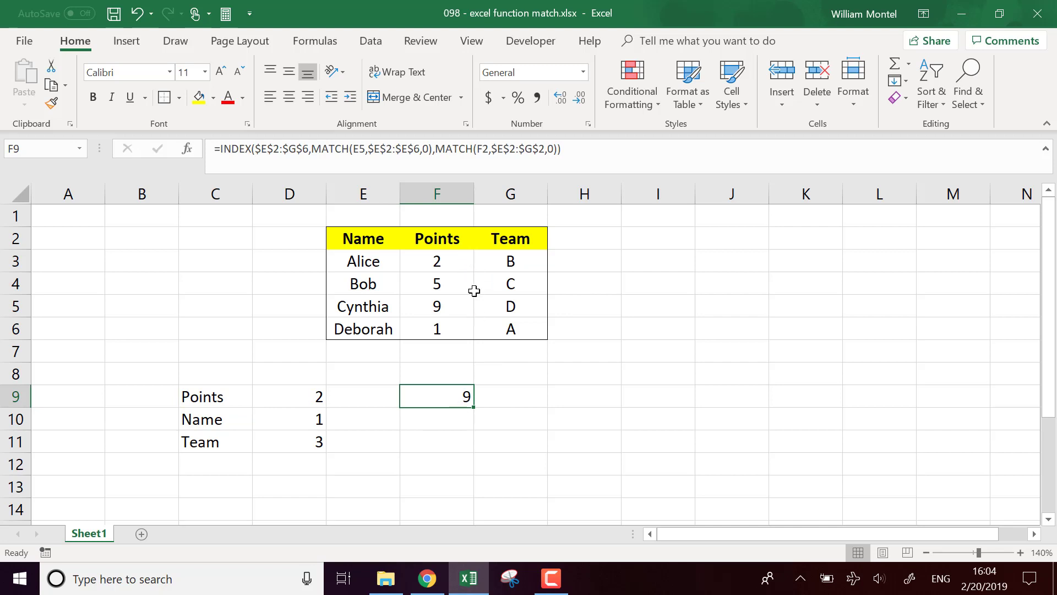
# Examine the table range E2:G6, its Points and Team columns and the empty cells beside it in relation to F9's formula
pyautogui.moveTo(381, 238); pyautogui.dragTo(523, 331)
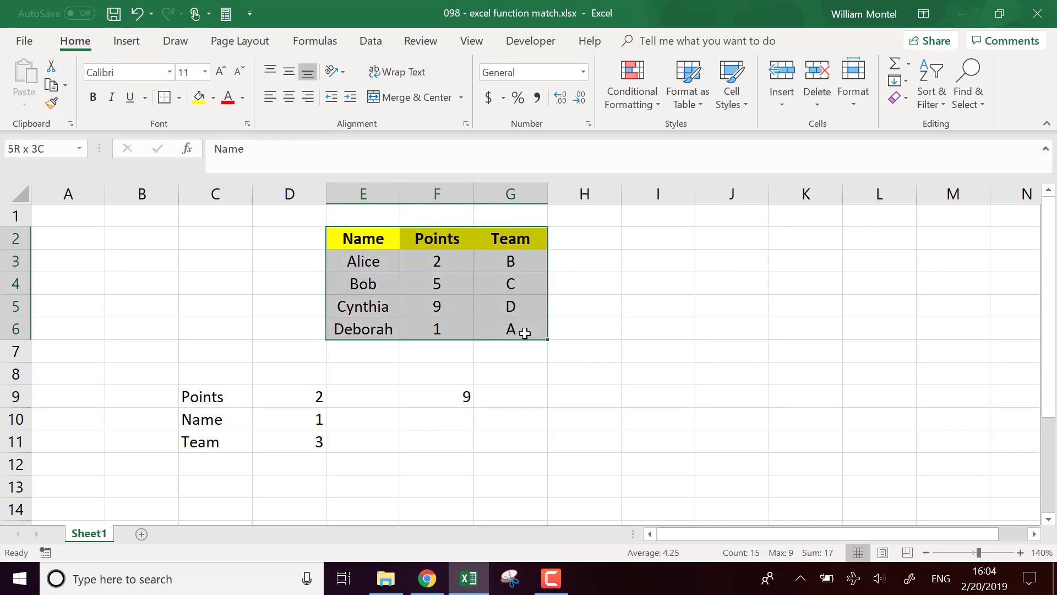
pyautogui.click(444, 195)
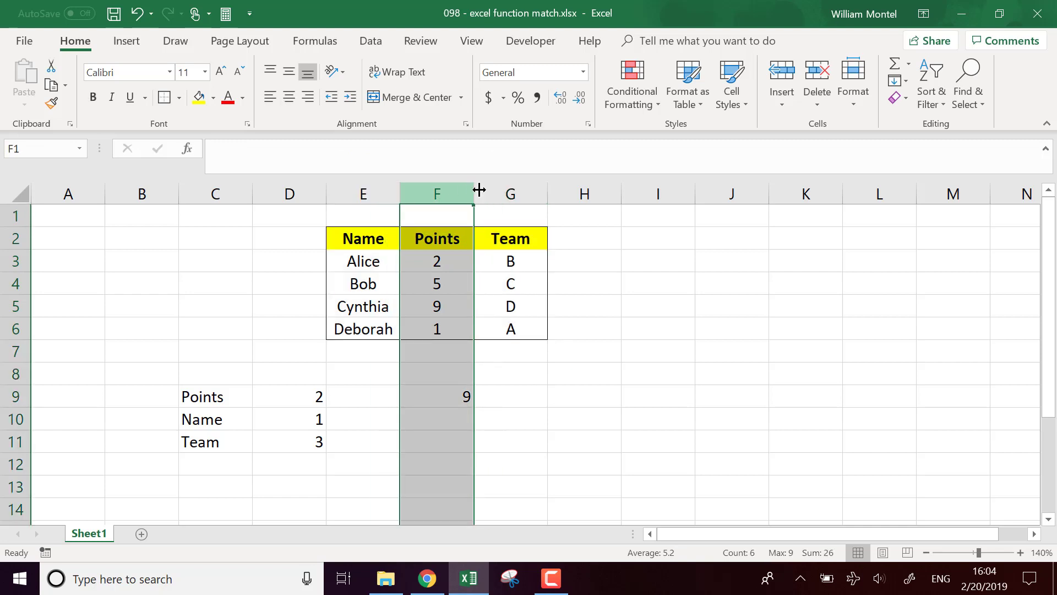
pyautogui.click(506, 190)
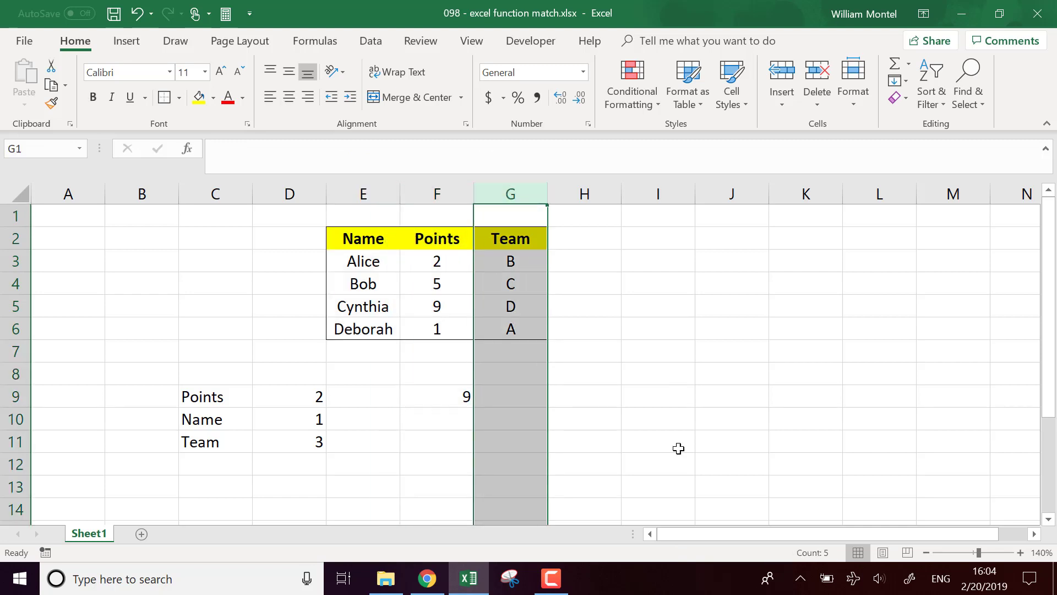
pyautogui.moveTo(697, 534); pyautogui.dragTo(883, 537)
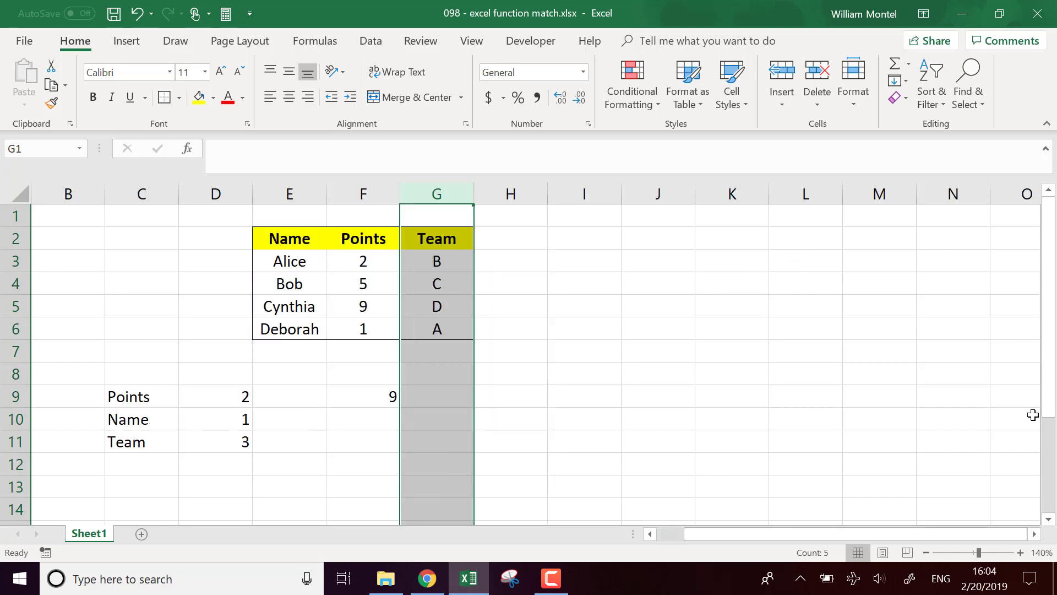
pyautogui.moveTo(529, 243); pyautogui.dragTo(1023, 229)
pyautogui.click(724, 295)
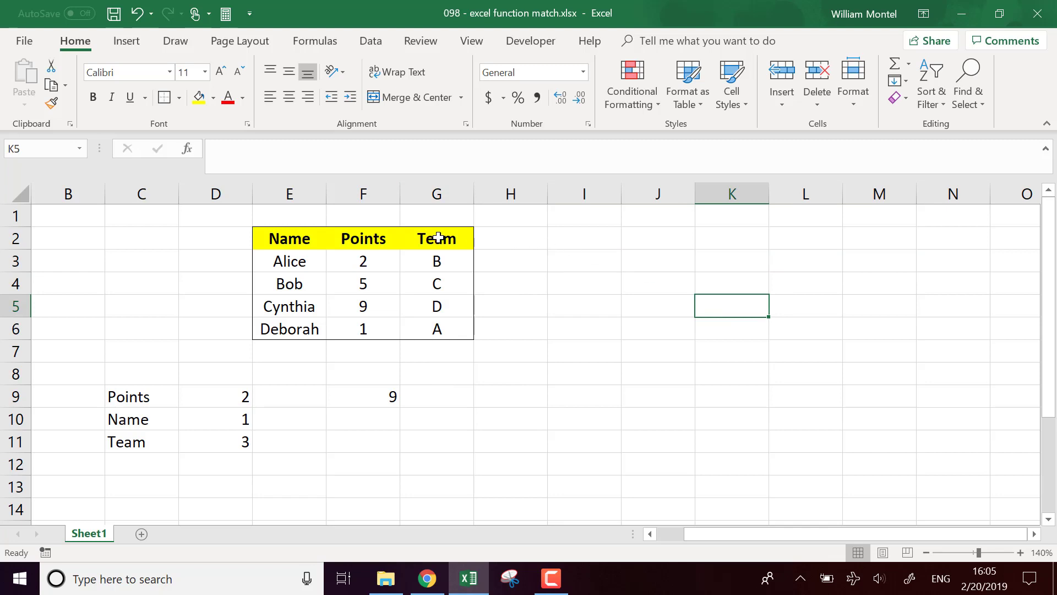
pyautogui.click(944, 242)
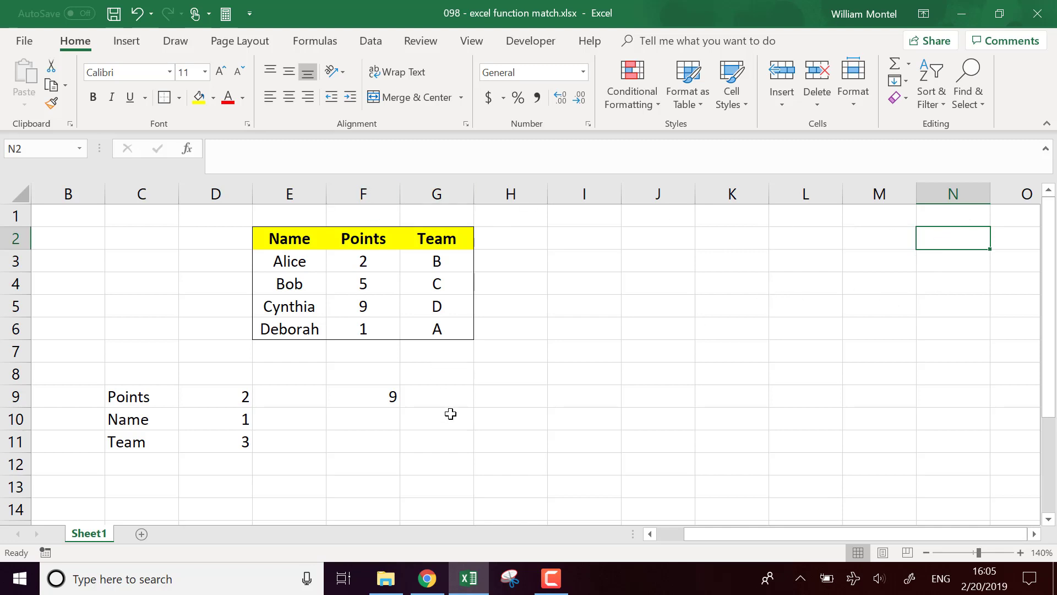
pyautogui.click(384, 401)
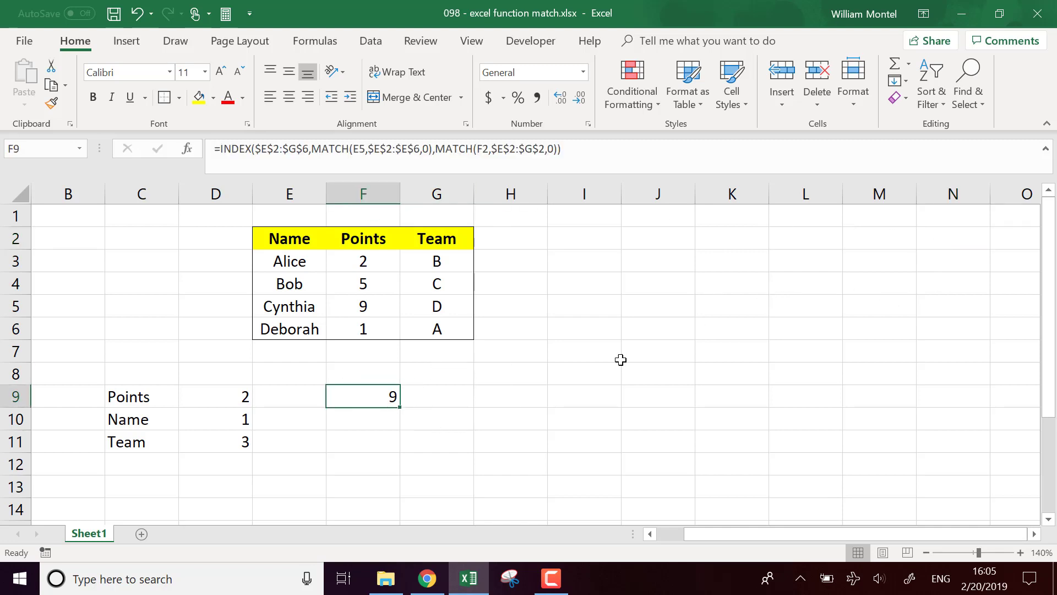
pyautogui.click(609, 346)
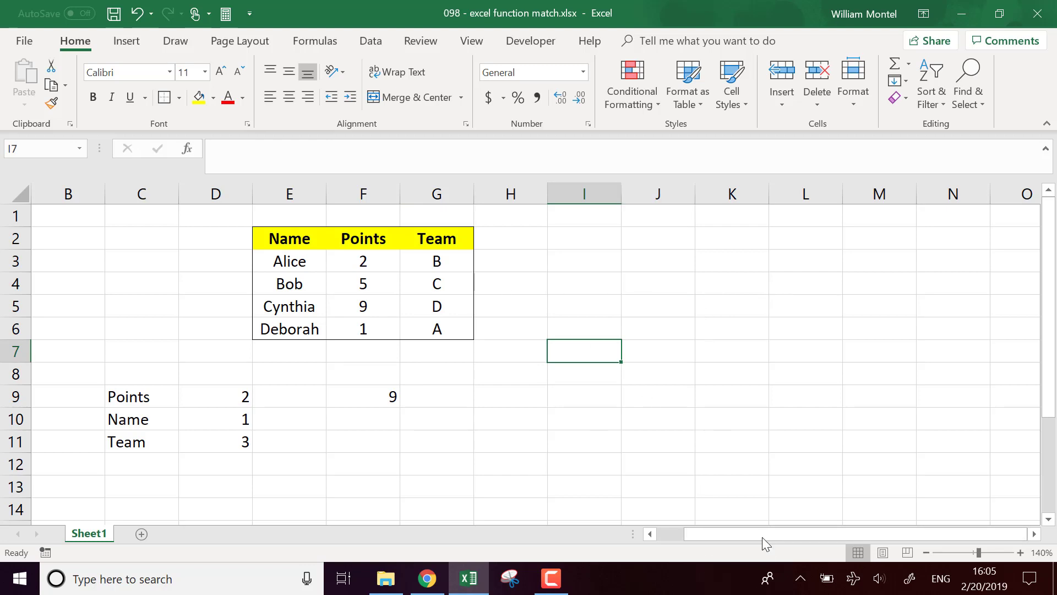
pyautogui.moveTo(762, 536); pyautogui.dragTo(705, 533)
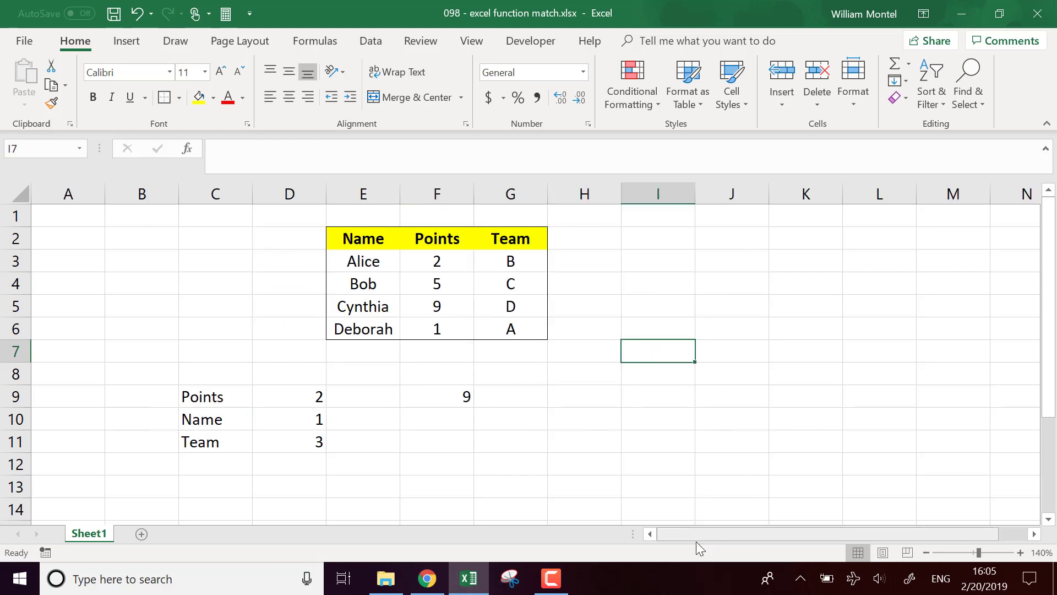